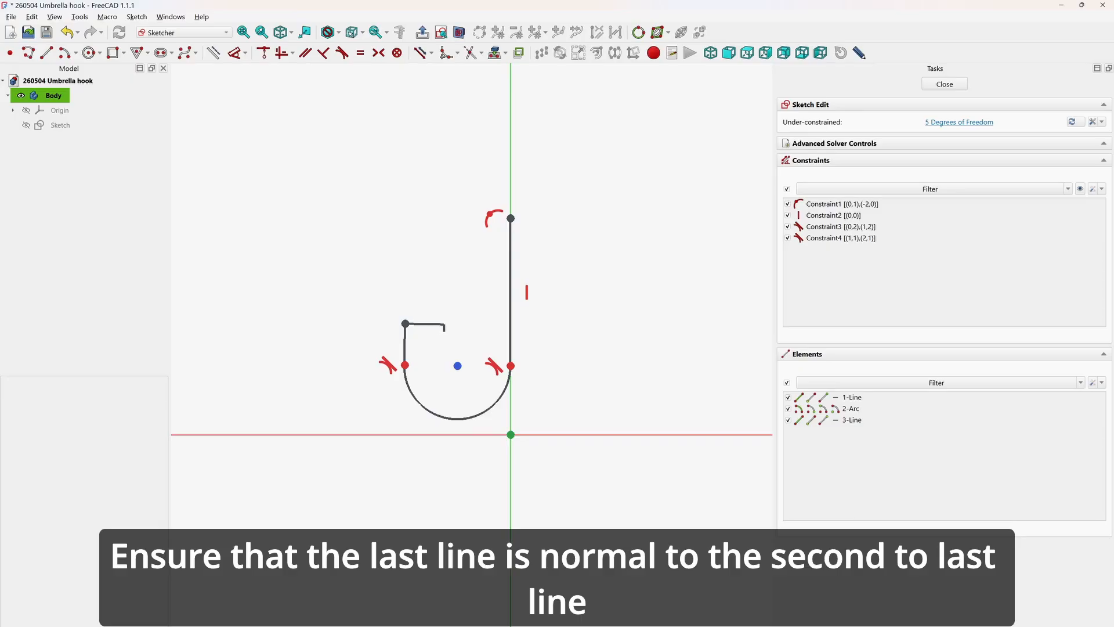
Finish the hook's end line perpendicular to the short tip line, and constrain the angle between the tip and shank lines to 10°
left_click(447, 325)
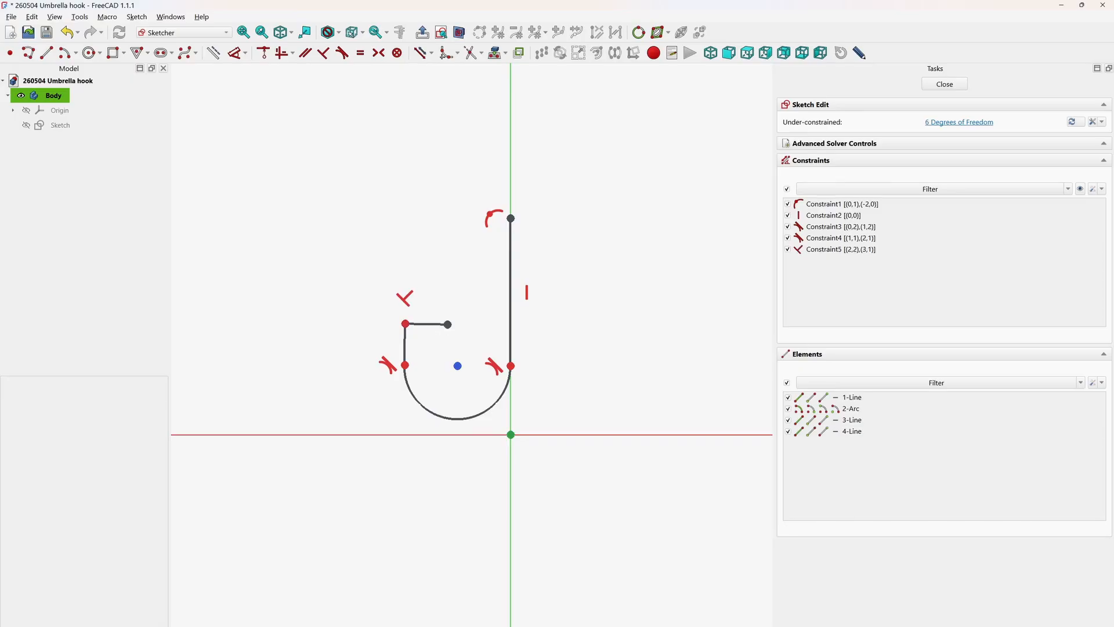
left_click(405, 345)
left_click(511, 321)
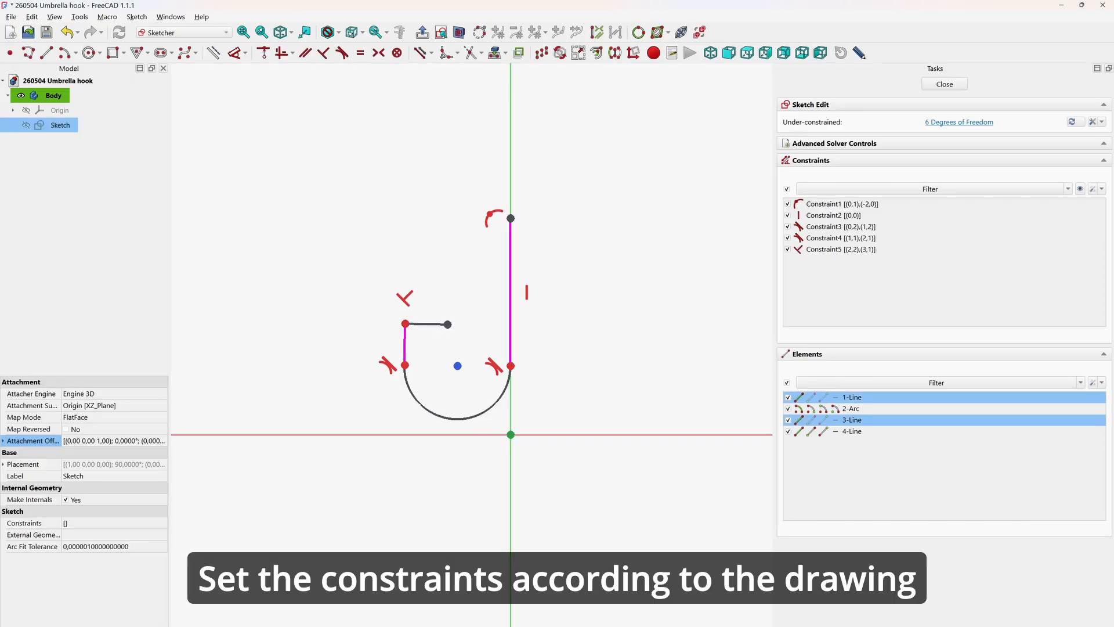
key("d")
left_click(422, 450)
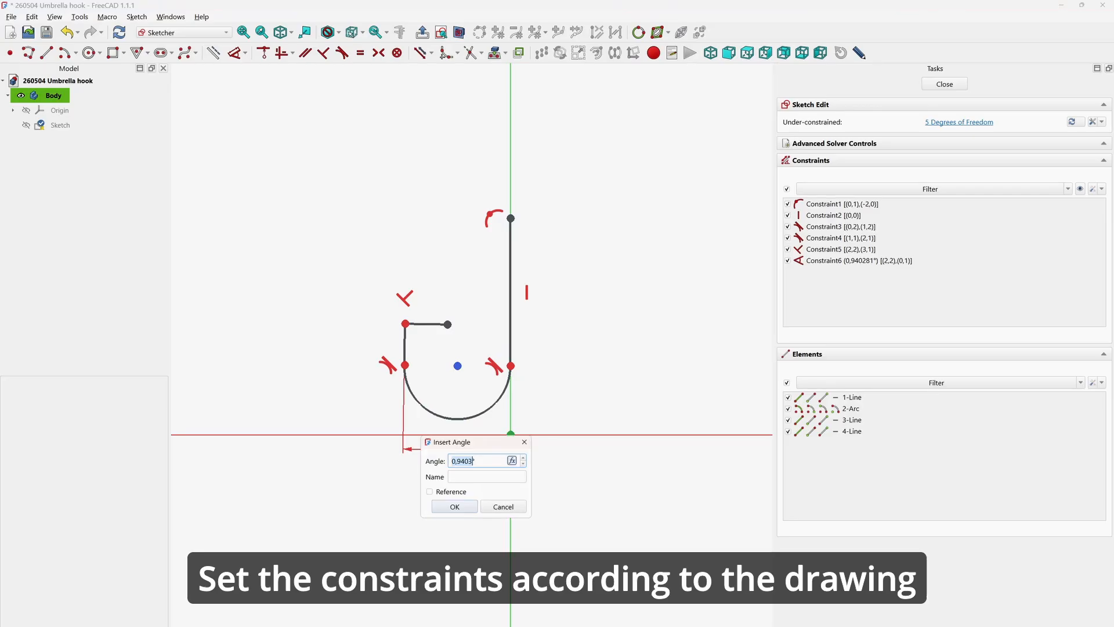
type("10")
key("Return")
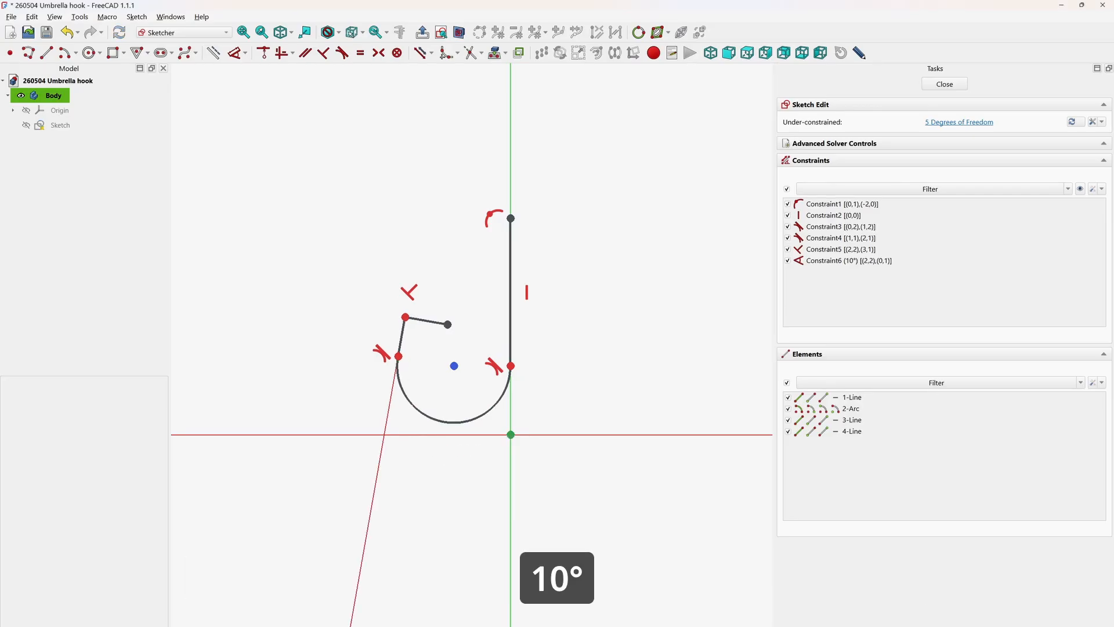
Constrain the radius of the hook's arc to 2.25 in
left_click(458, 421)
key("d")
left_click(467, 486)
type("2")
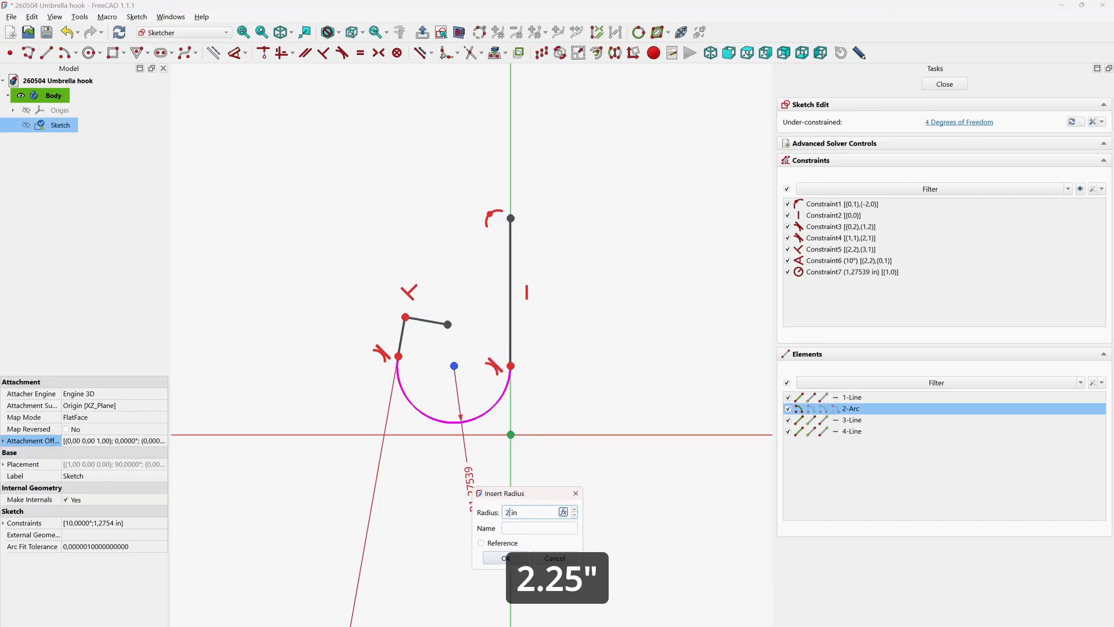
type(".25")
key("Return")
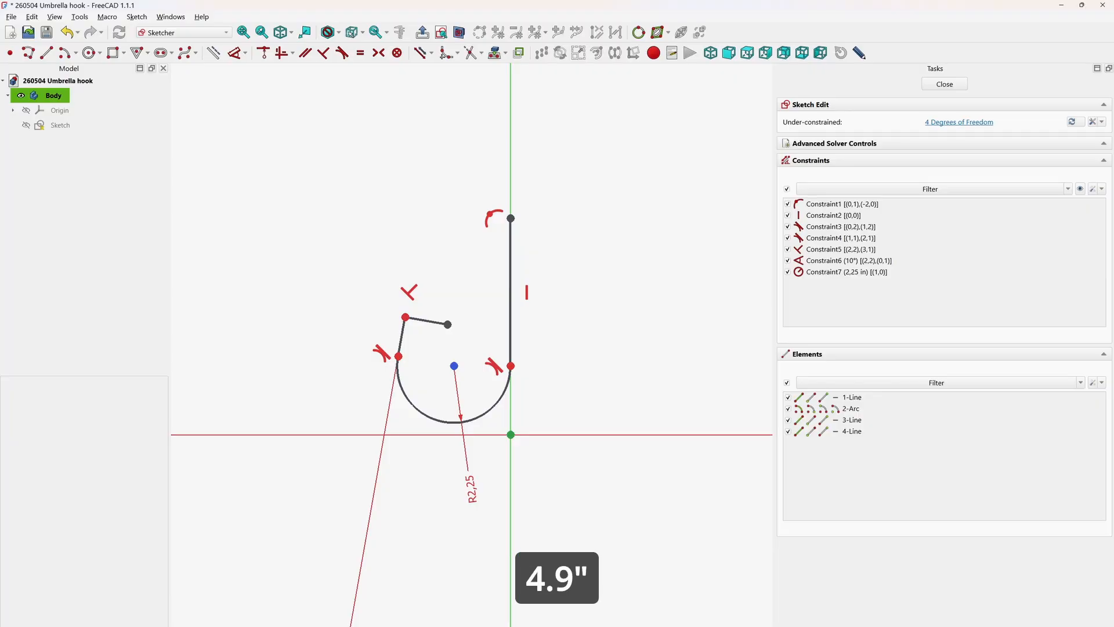
Dimension the long vertical shank line to a length of 4.9 in
left_click(511, 290)
key("d")
left_click(583, 313)
type("4")
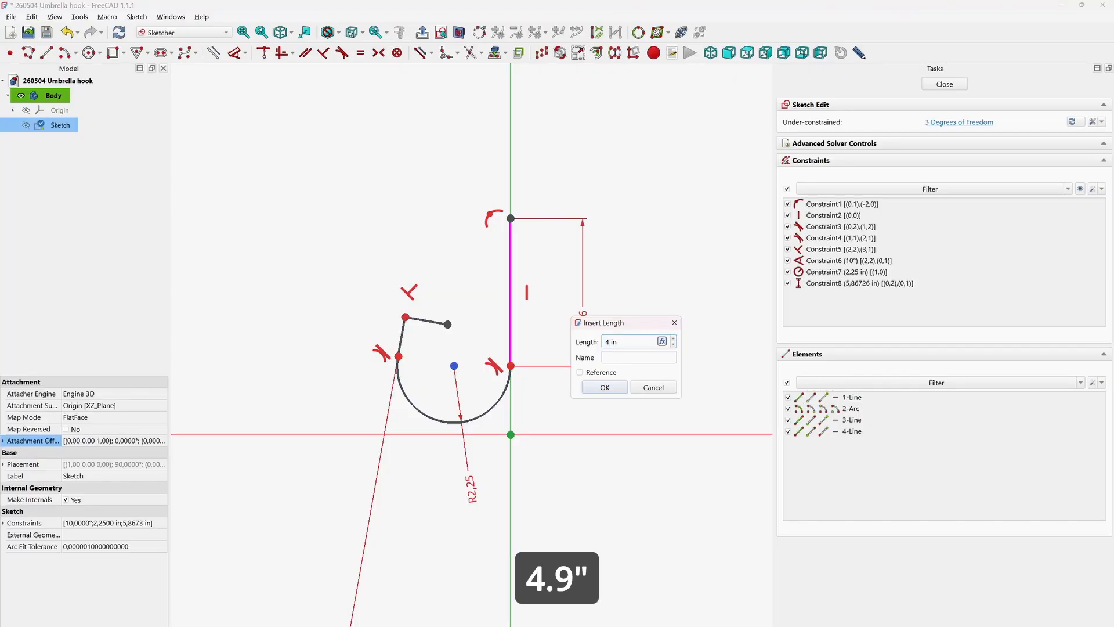
type(".9")
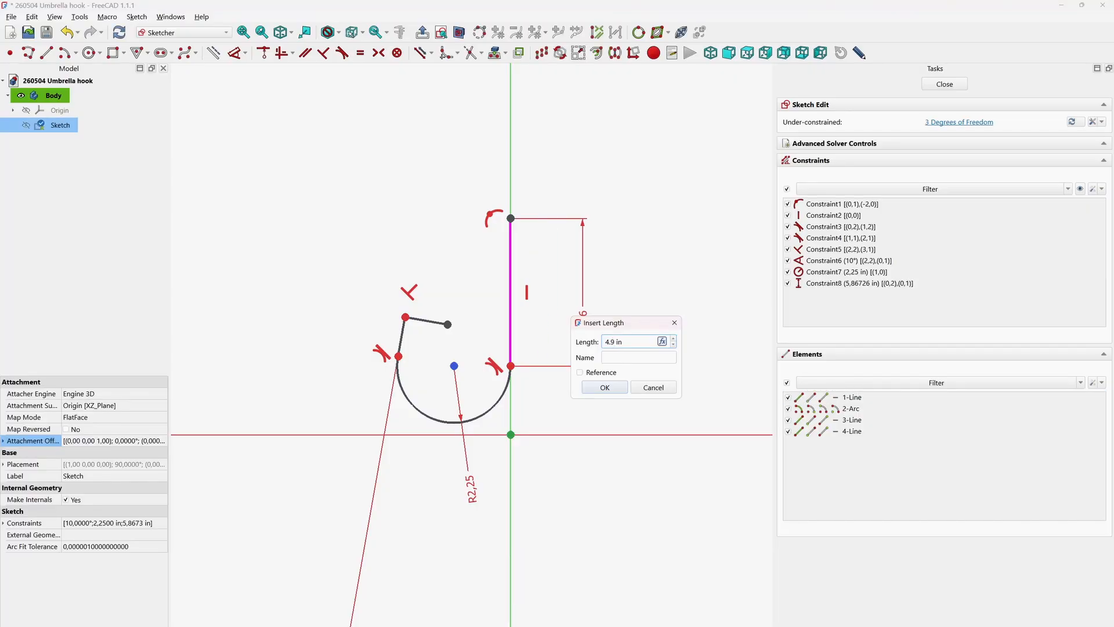
key("Return")
Set the short tip line's length to 1 in and make the hook's arc tangent to the X-axis
left_click(402, 336)
key("d")
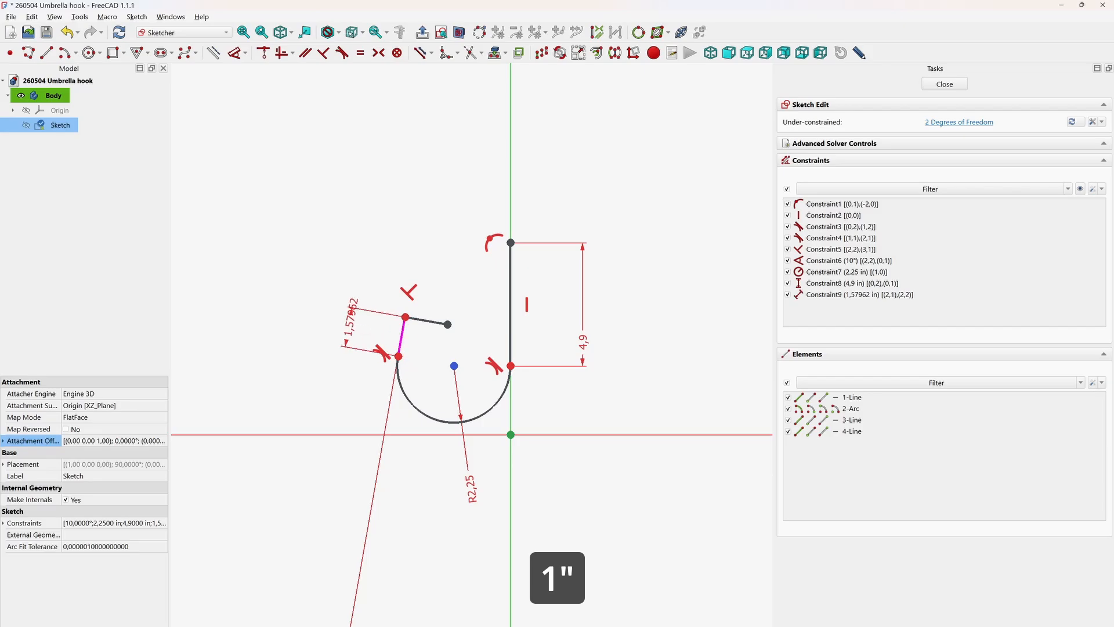
type("1,5796")
key("Return")
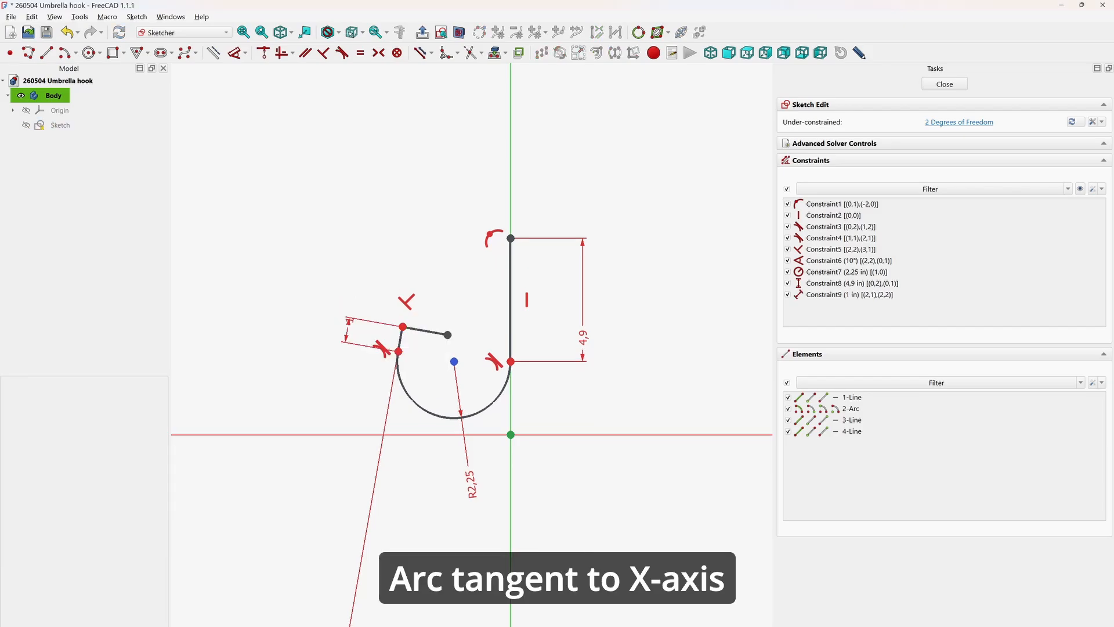
left_click(487, 407)
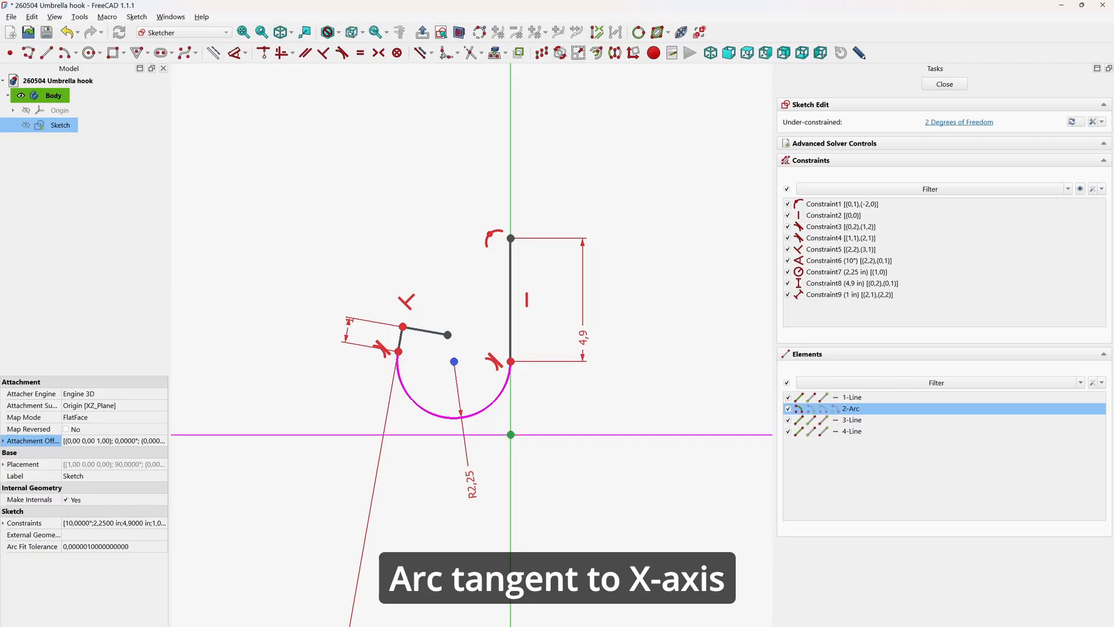
key("t")
Draw a circle about 0.74 in in diameter inside the hook, close to the corner of the tip and end lines
key("g")
key("c")
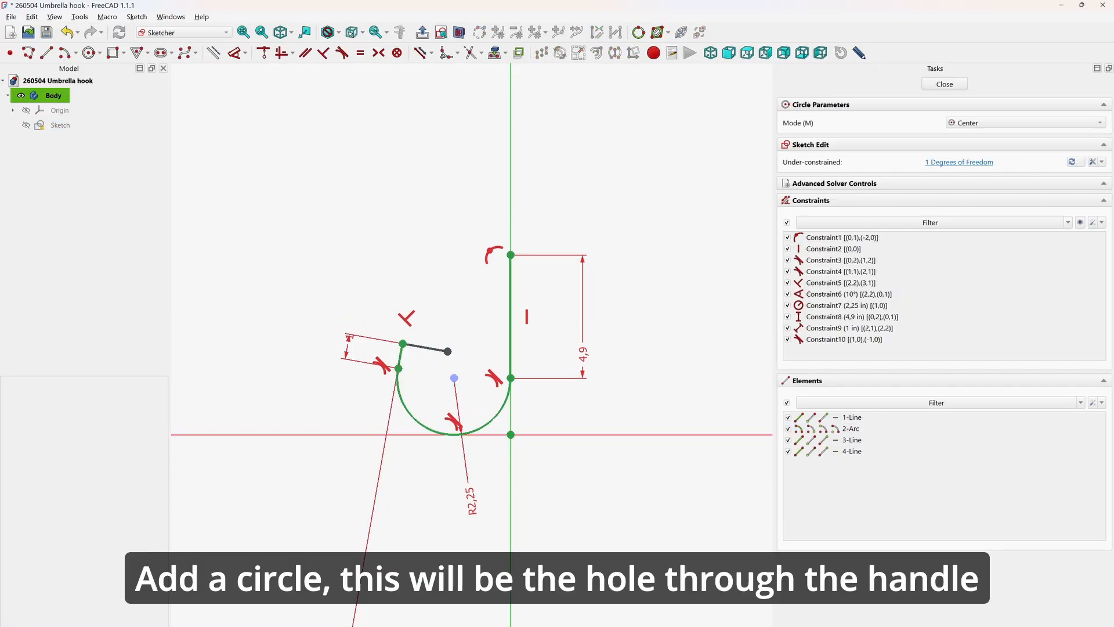
left_click(412, 357)
left_click(417, 363)
key("Escape")
Set the hole circle's diameter to 0.5 in
left_click(417, 363)
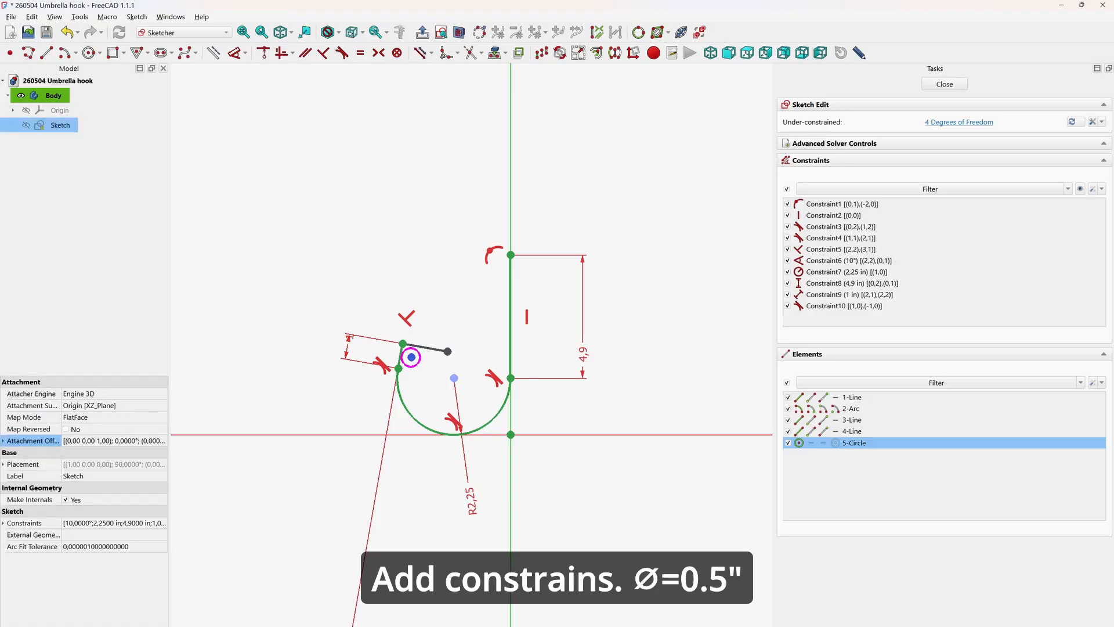
key("k")
key("o")
left_click(419, 481)
type("0.5")
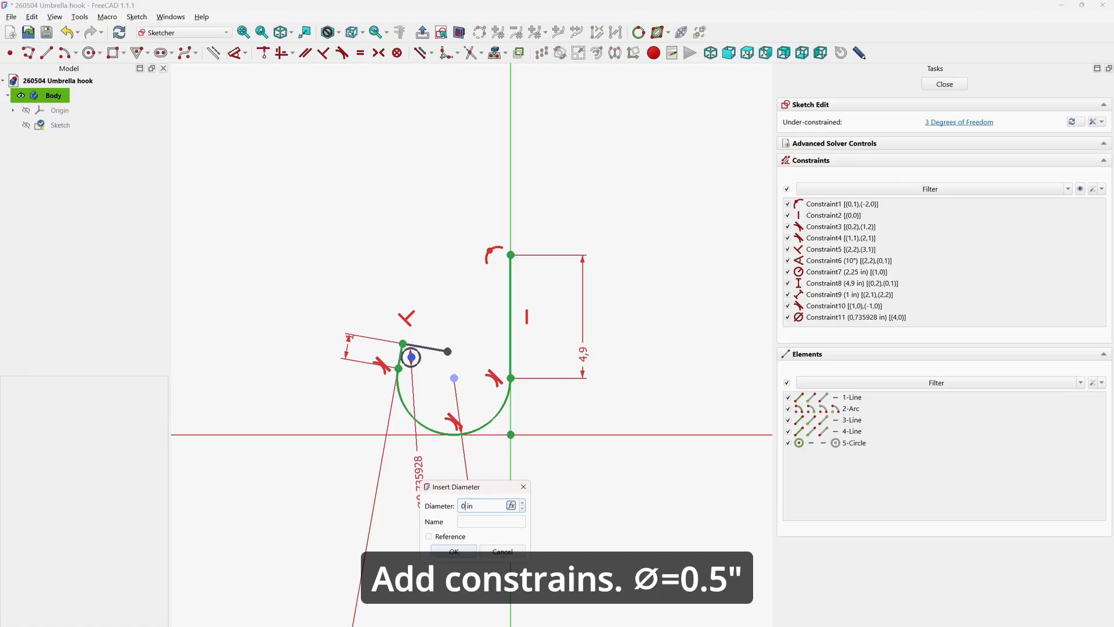
key("Return")
Constrain the distance between the hole circle's centre and the short tip line to 0.4 in
scroll(410, 444, "up", 3)
left_click(412, 286)
left_click(394, 275)
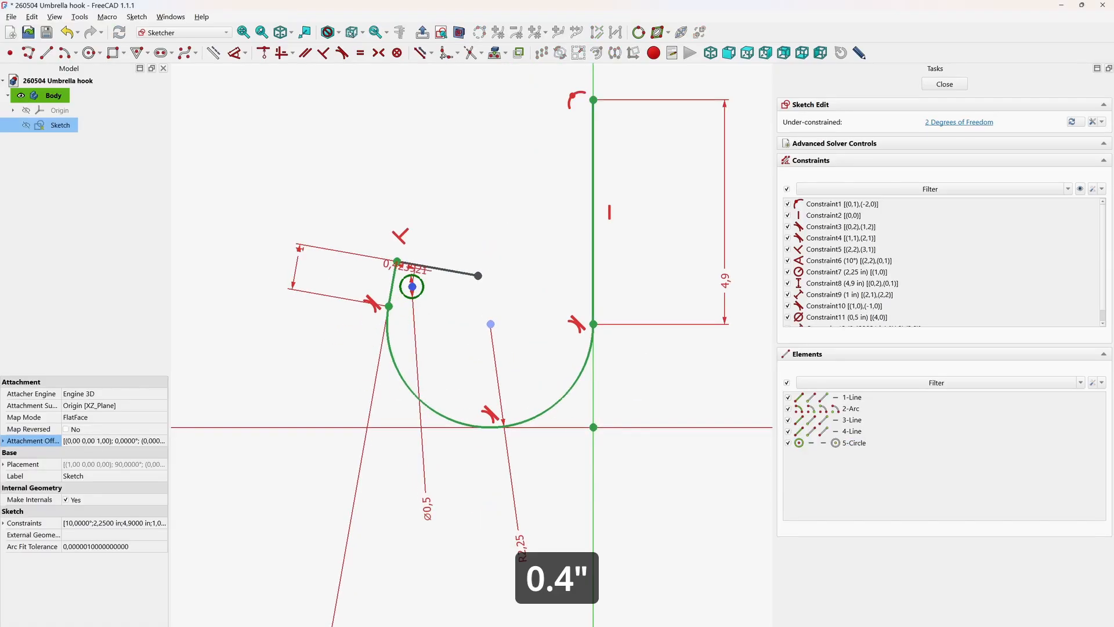
left_click(437, 145)
type("0.")
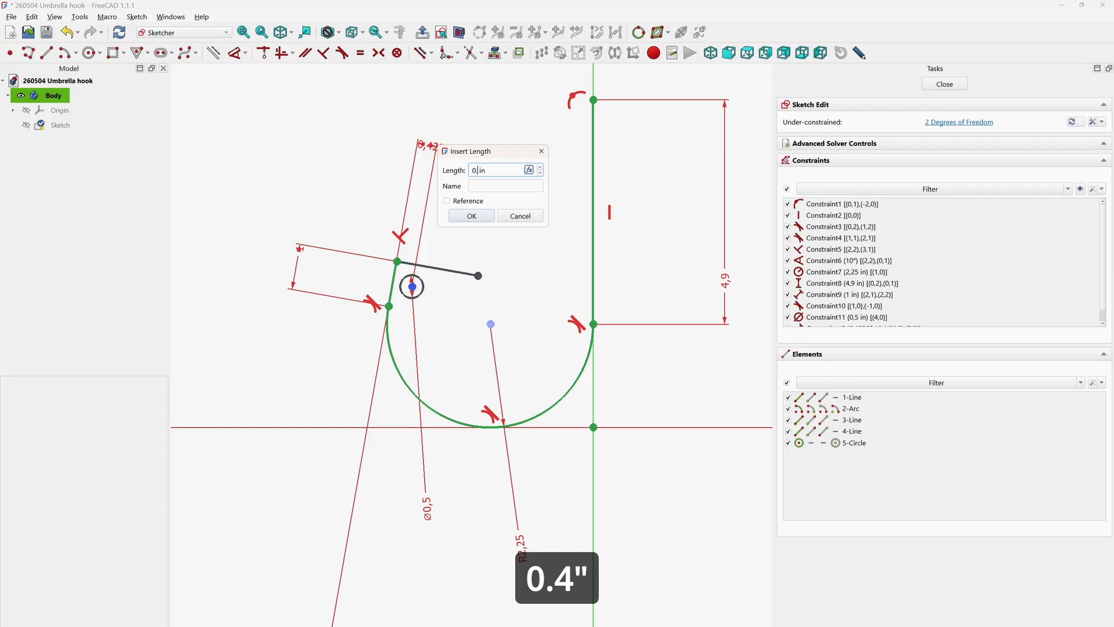
type("4")
key("Return")
Constrain the distance between the hole circle's centre and the end line to 0.44 in, and close the sketch
left_click(411, 286)
left_click(427, 267)
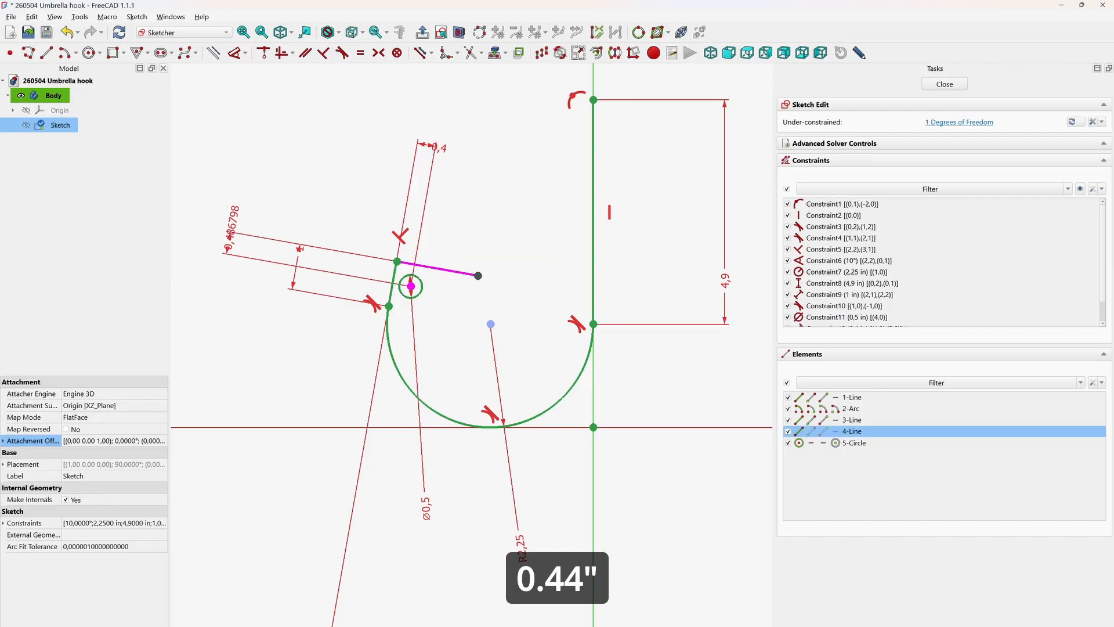
left_click(220, 212)
type("0.44")
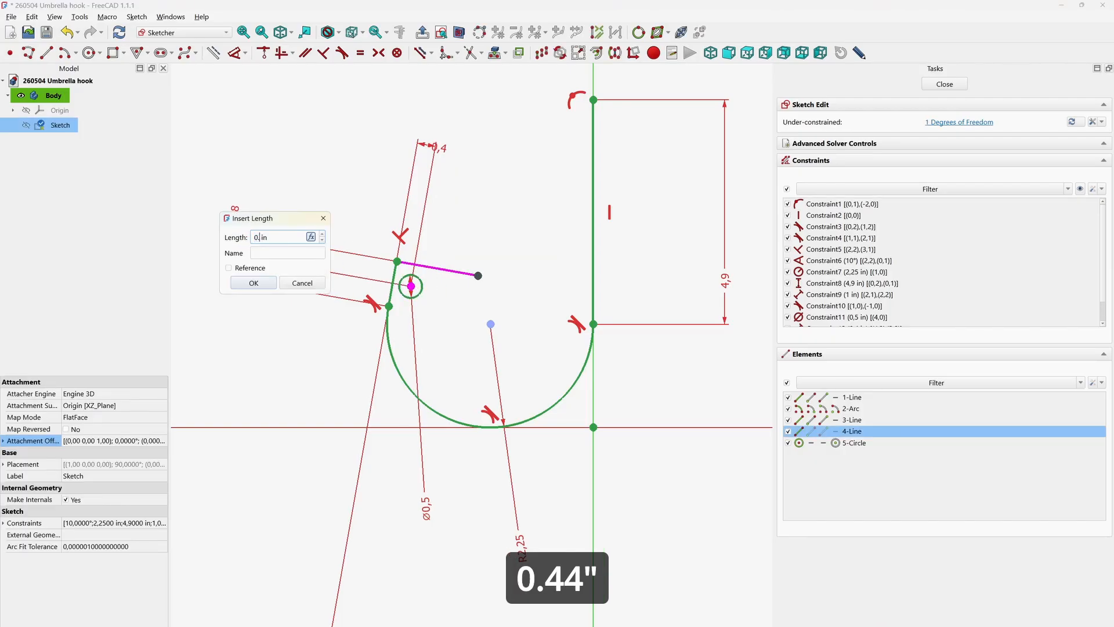
key("Return")
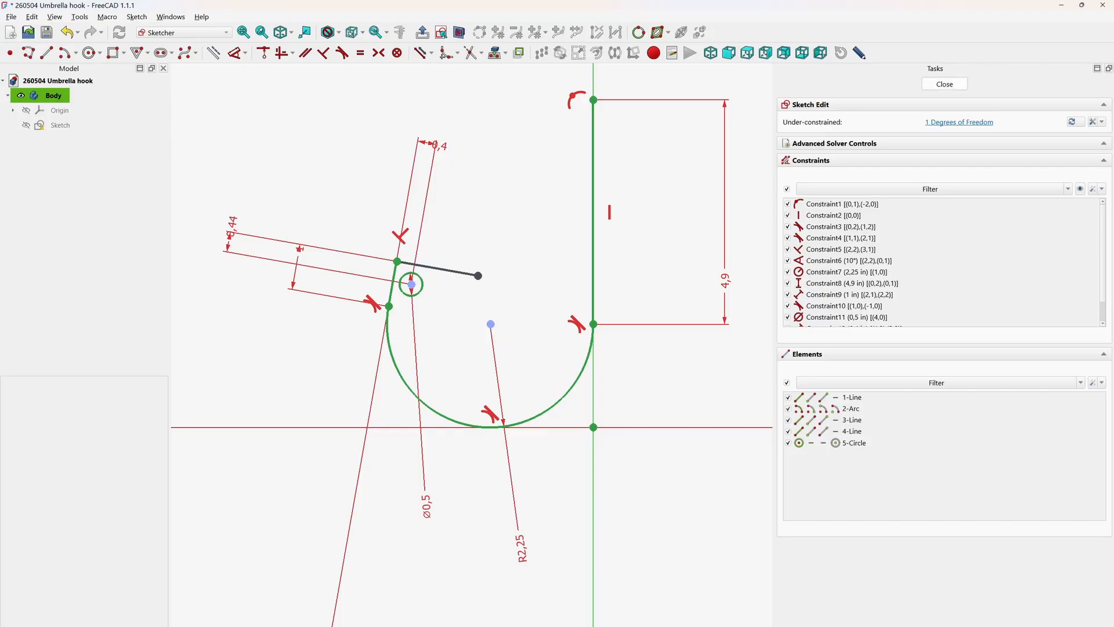
left_click(945, 84)
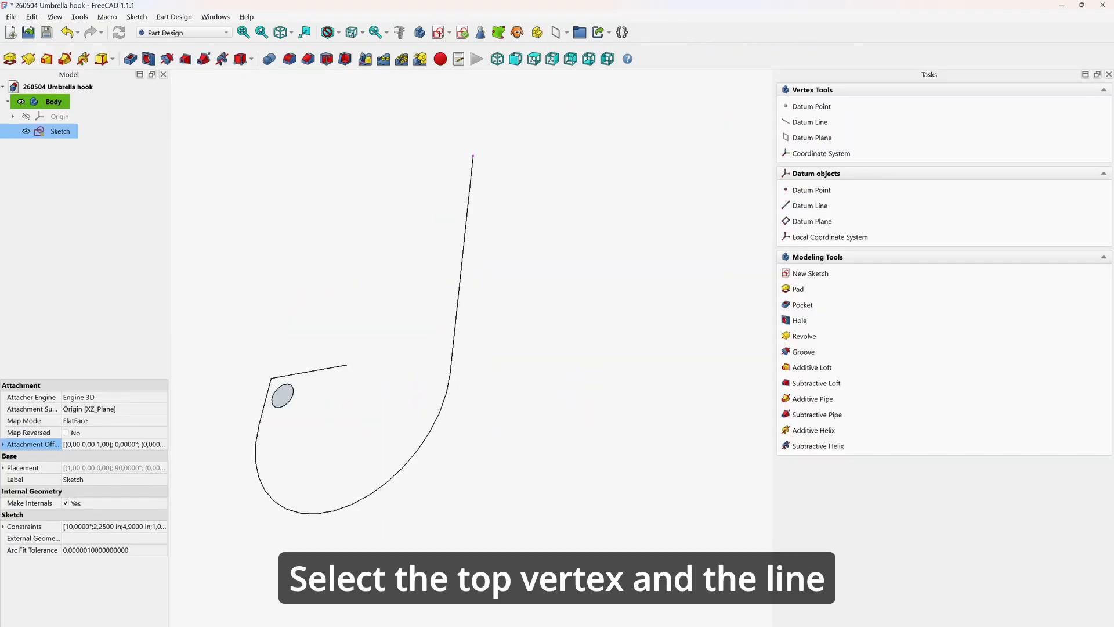
Create a datum plane at the shank line's top vertex, attached with the Normal to edge mode
left_click(462, 265, "ctrl")
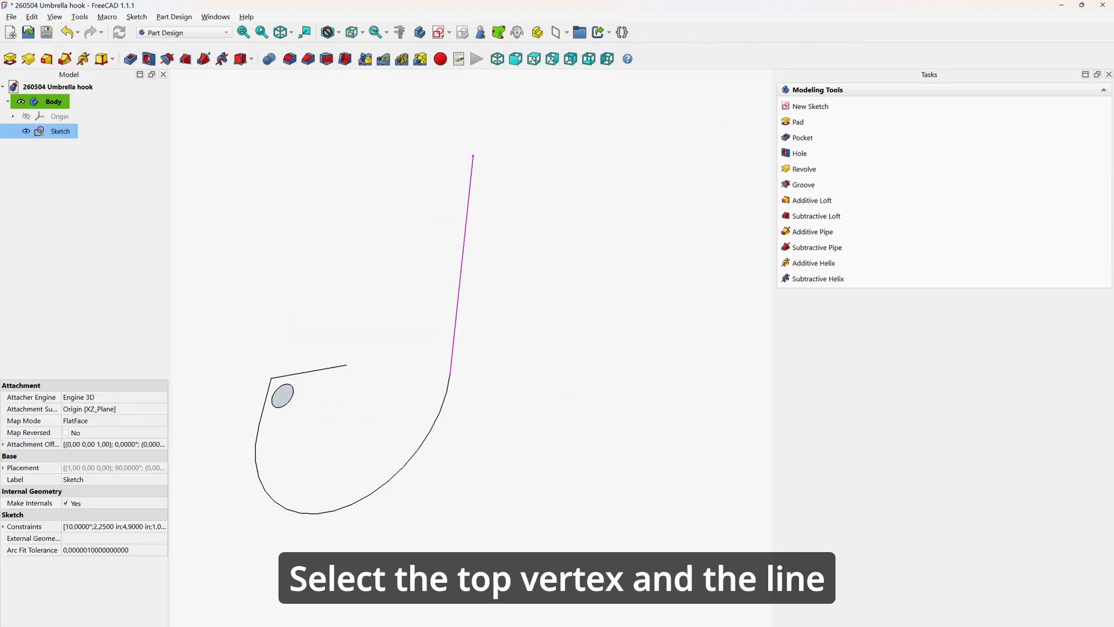
left_click(537, 33)
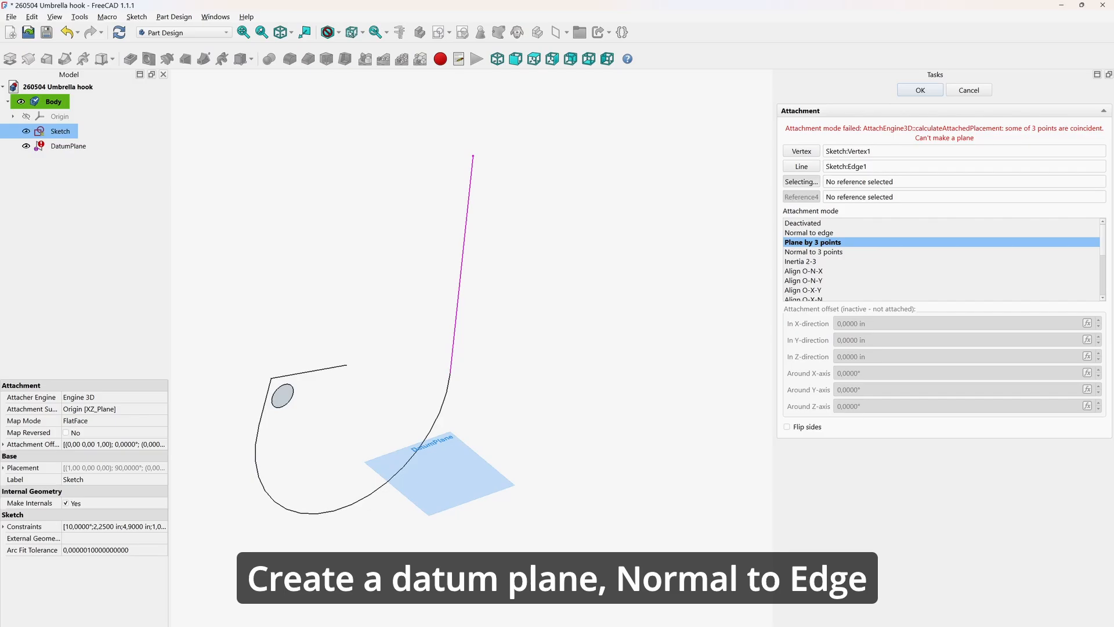
left_click(809, 233)
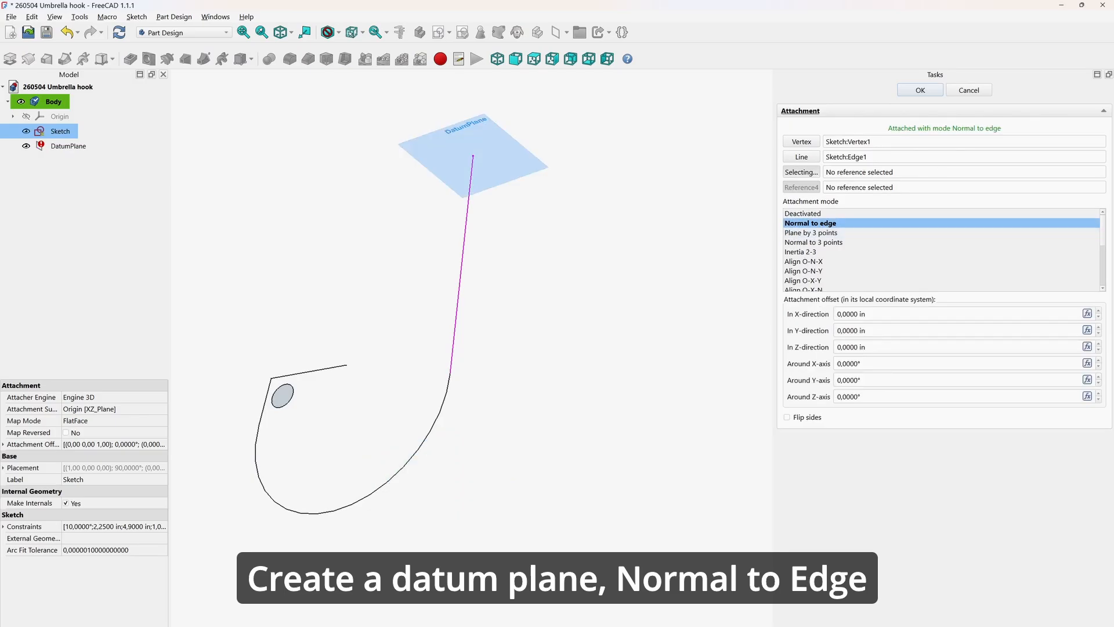
left_click(920, 90)
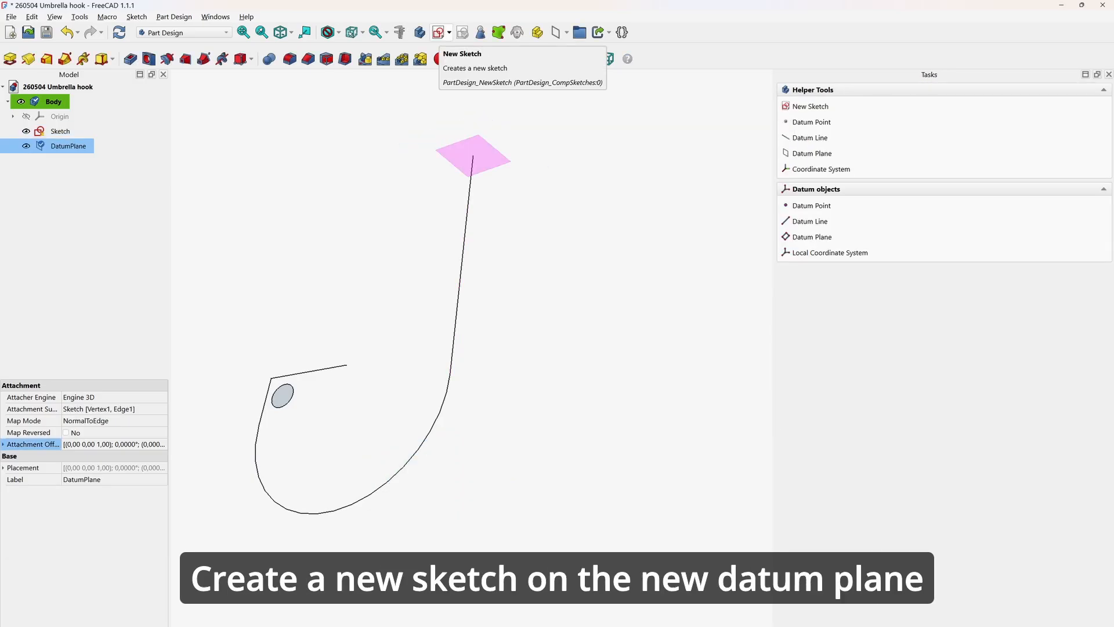
Create a sketch on the datum plane and draw a 0.8 in diameter circle centred on the X-axis, on the negative side
left_click(439, 32)
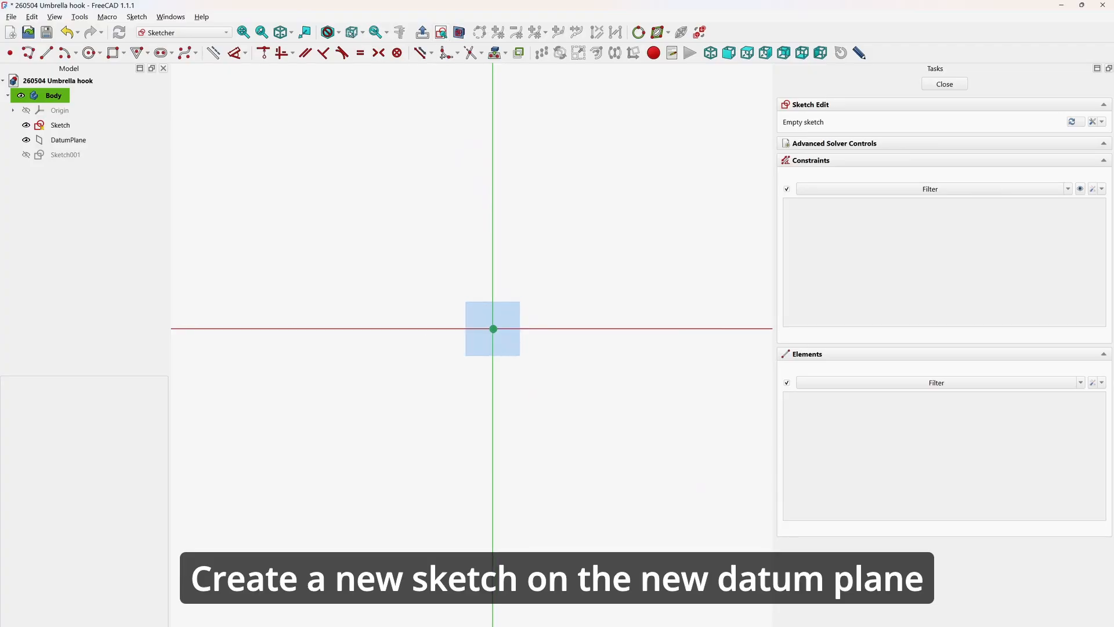
key("g")
key("c")
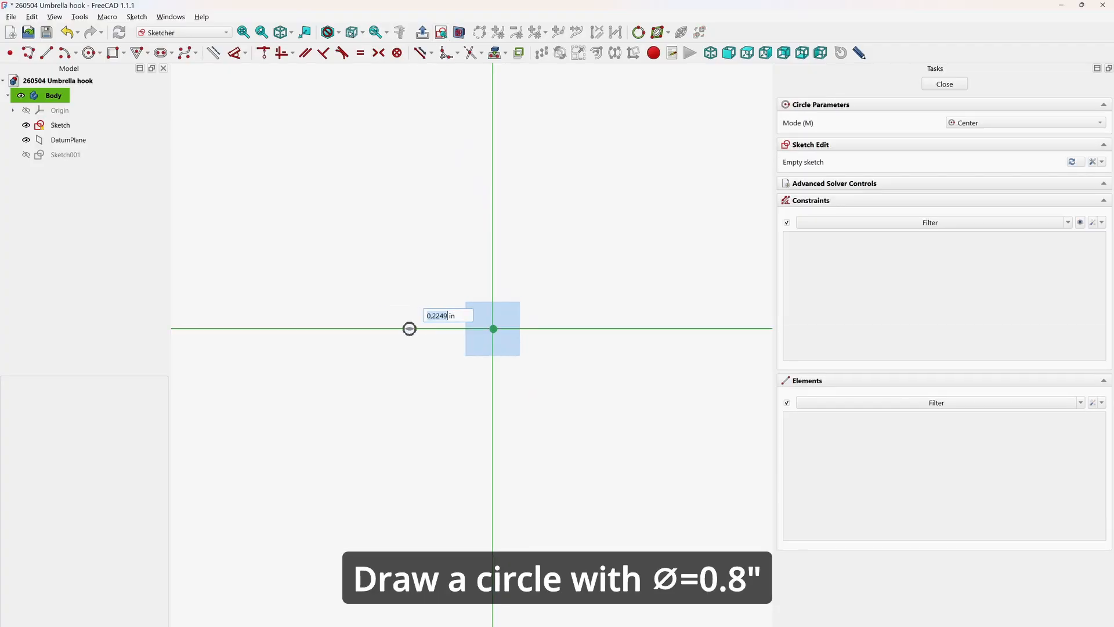
left_click(409, 328)
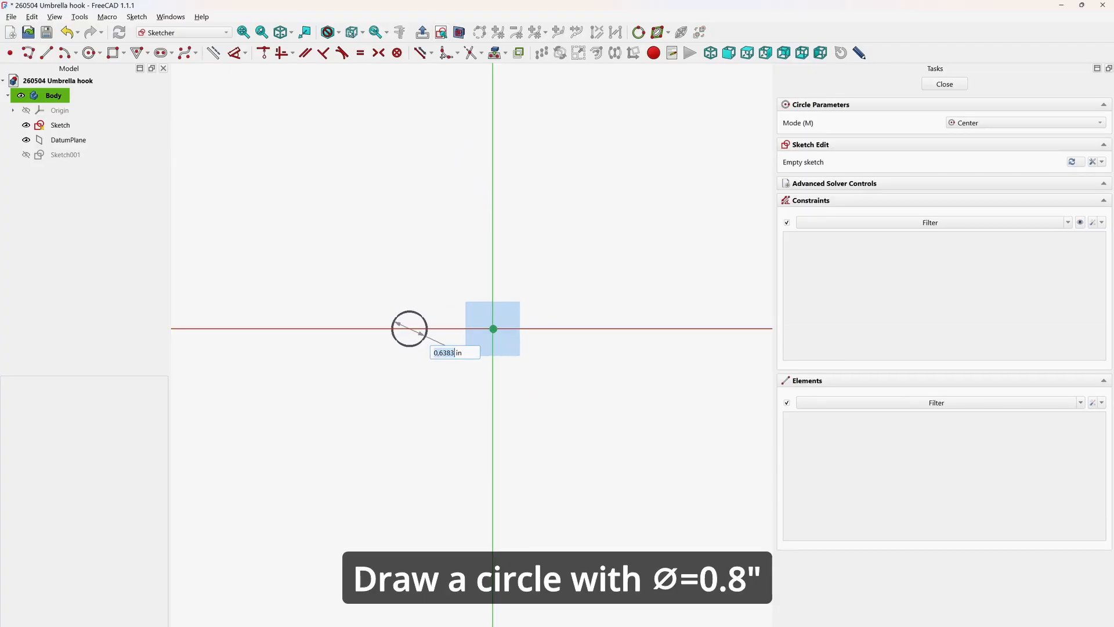
type("0")
type(",8")
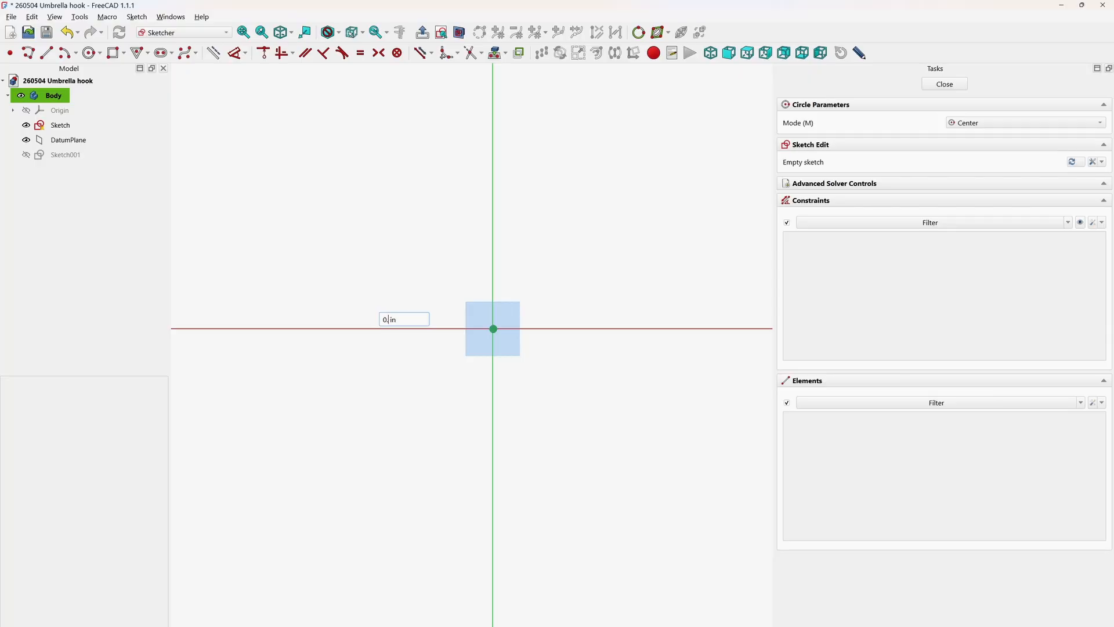
key("Return")
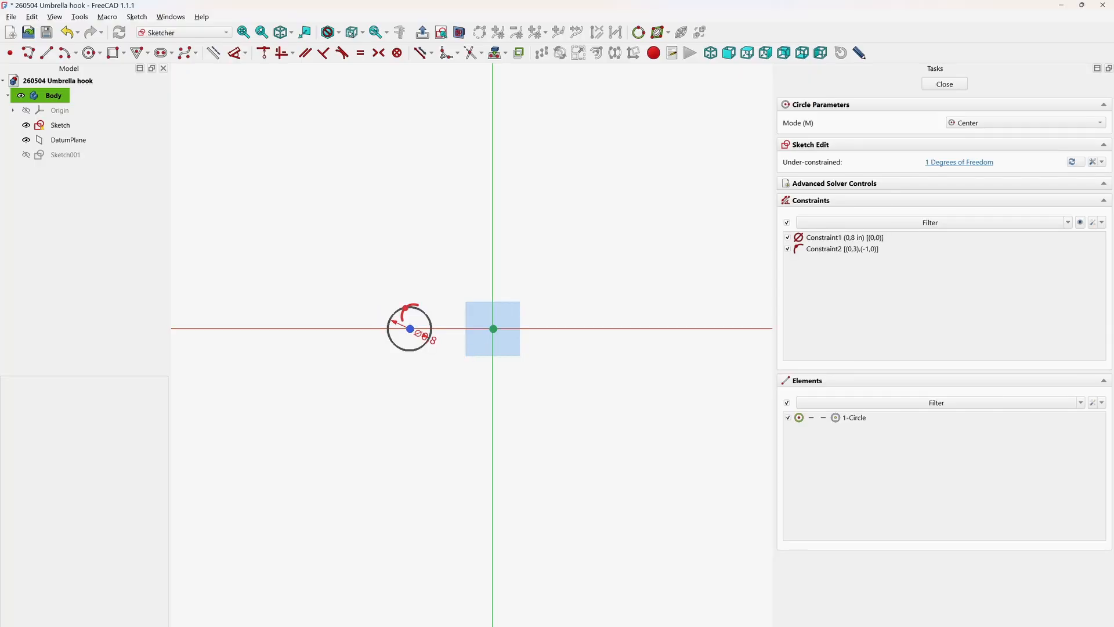
Make the profile circle tangent to the Y-axis and close the sketch
left_click(425, 313)
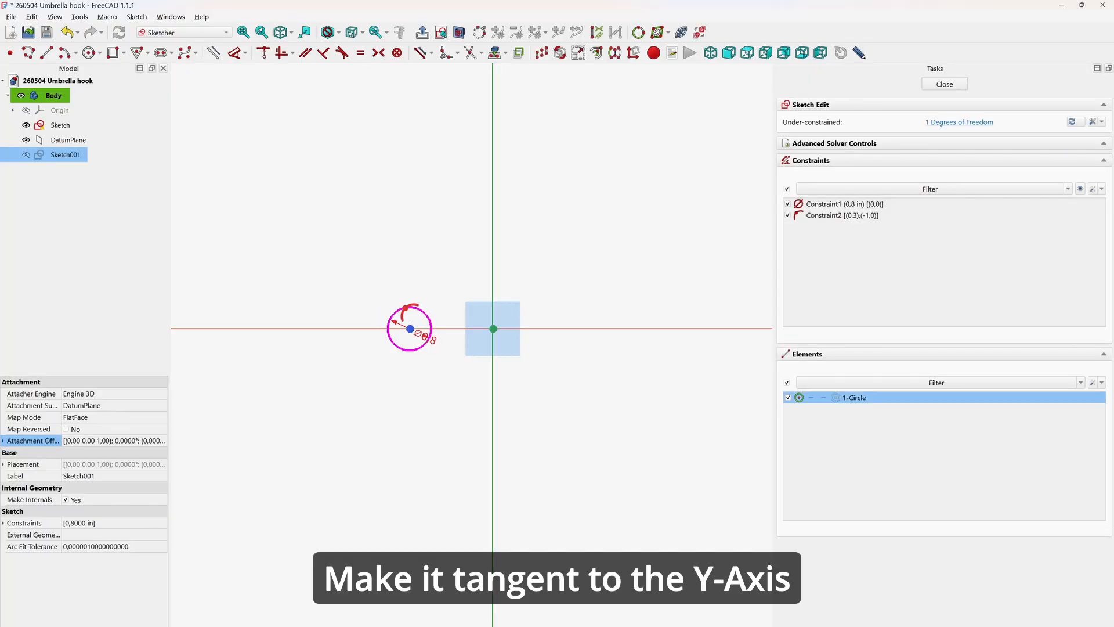
left_click(493, 280)
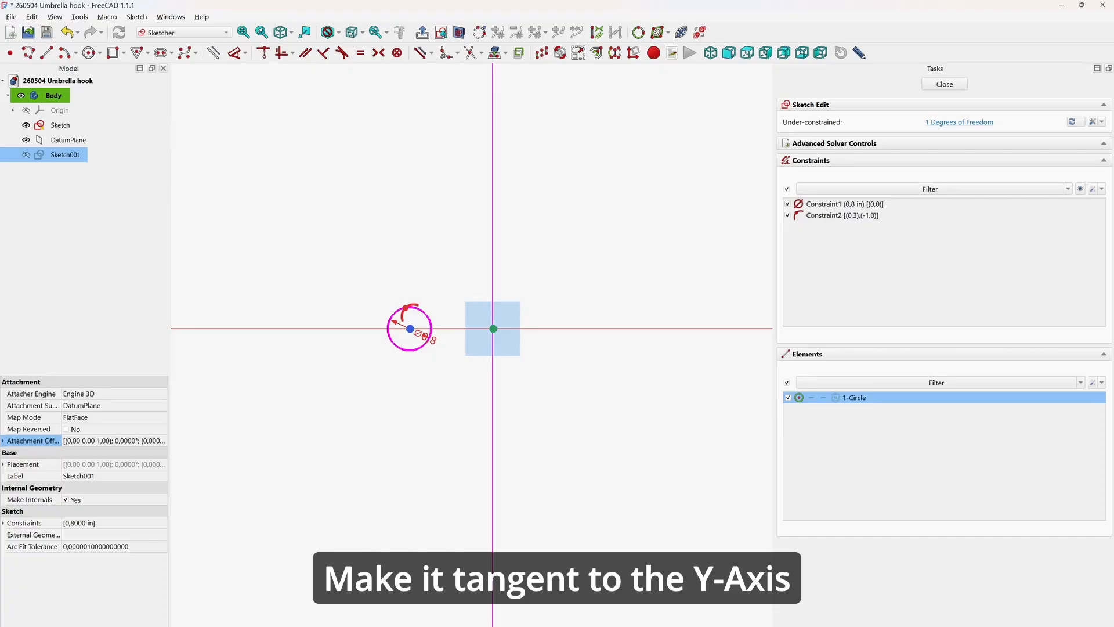
left_click(342, 53)
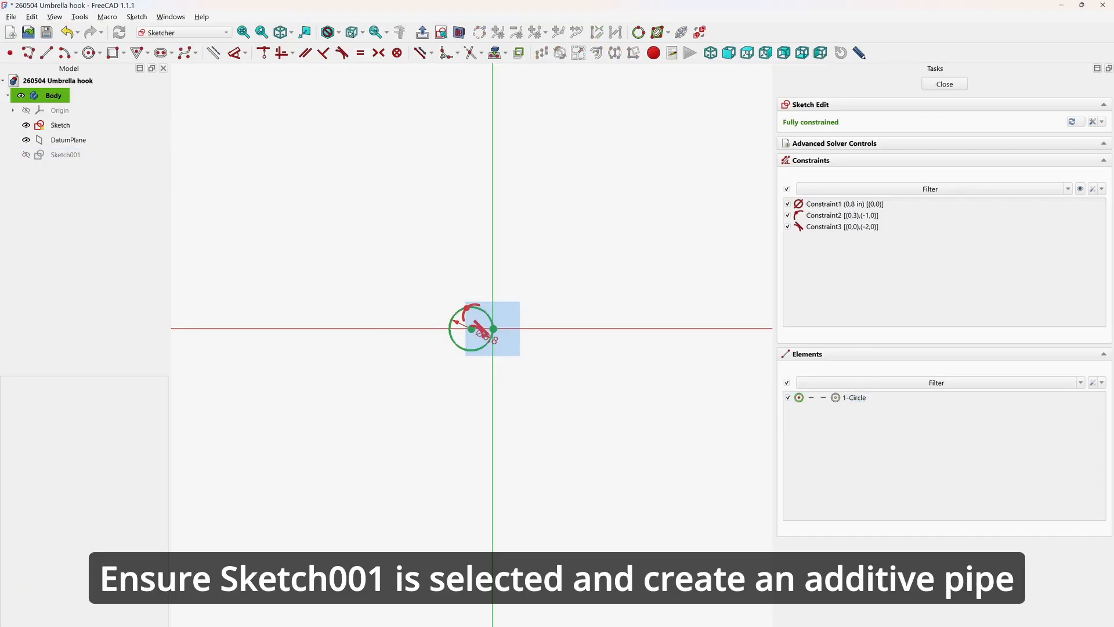
left_click(945, 84)
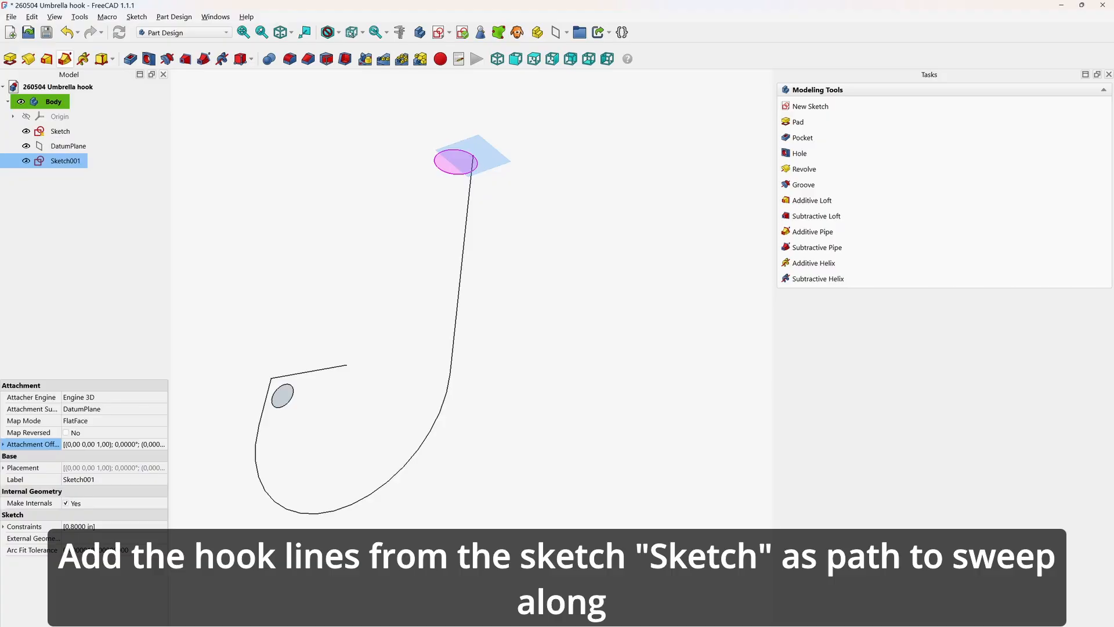
Create an additive pipe from the circular profile along the shank line, the hook arc and the short end line of the path sketch
left_click(65, 59)
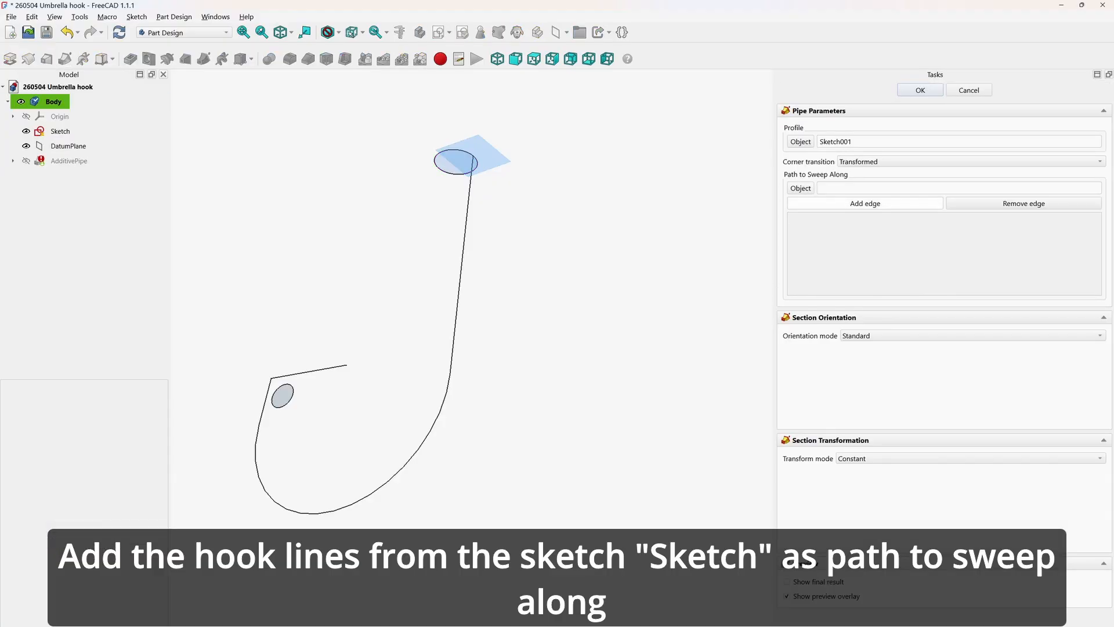
left_click(461, 272)
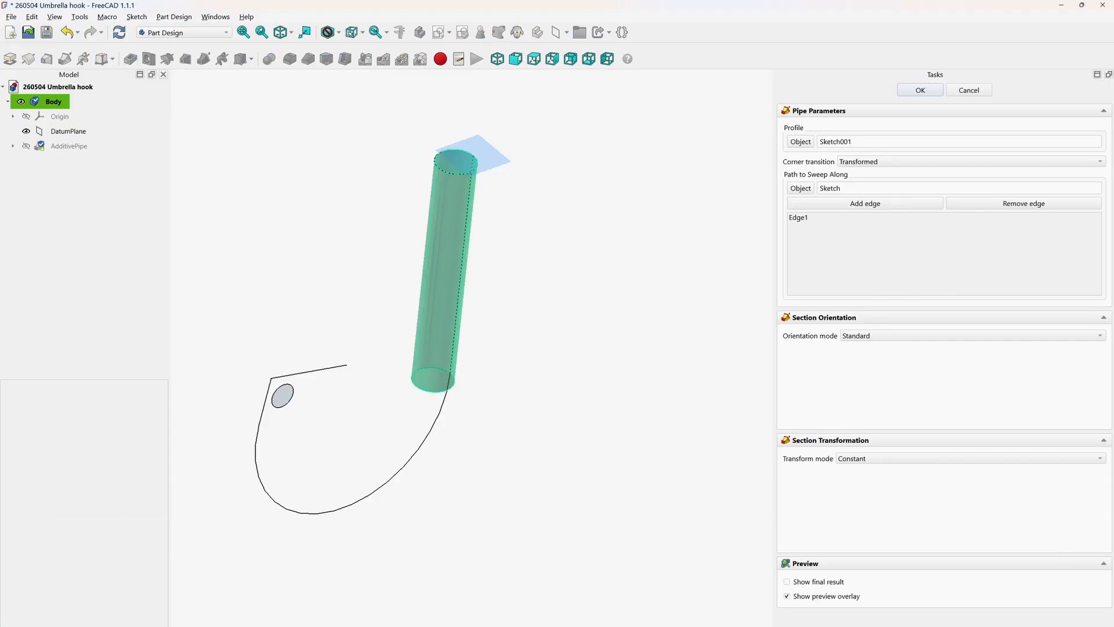
left_click(865, 203)
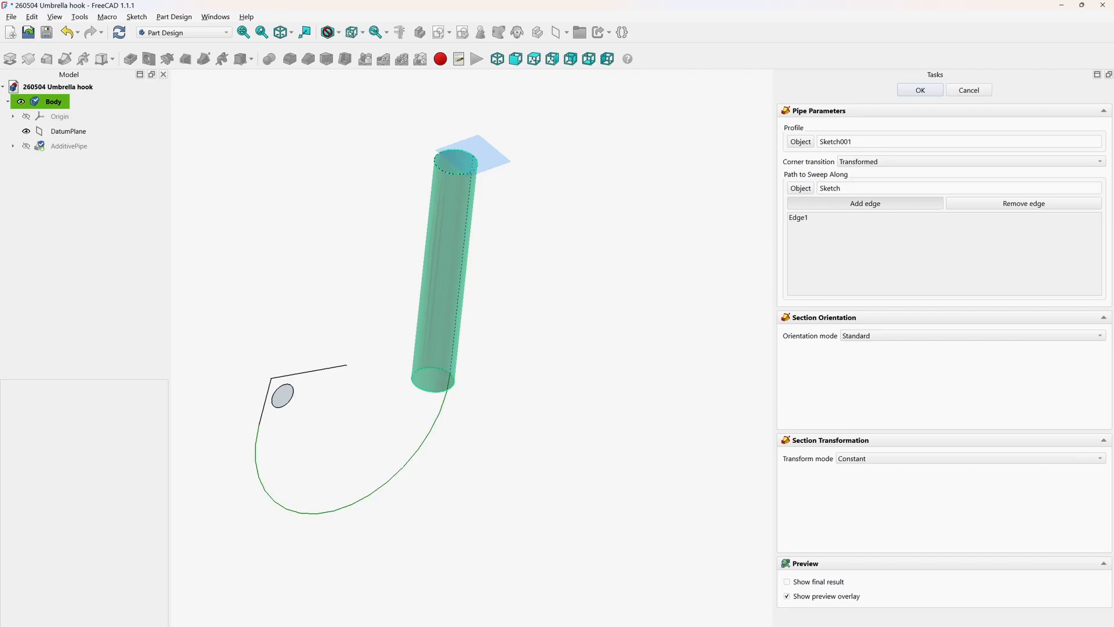
left_click(418, 449)
left_click(865, 203)
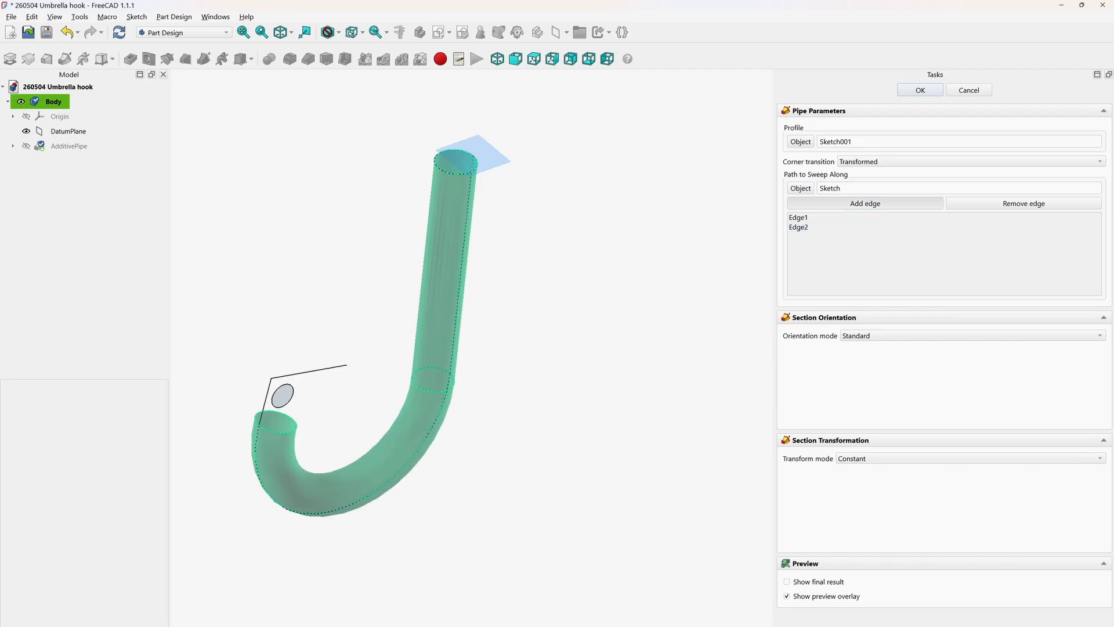
left_click(266, 400)
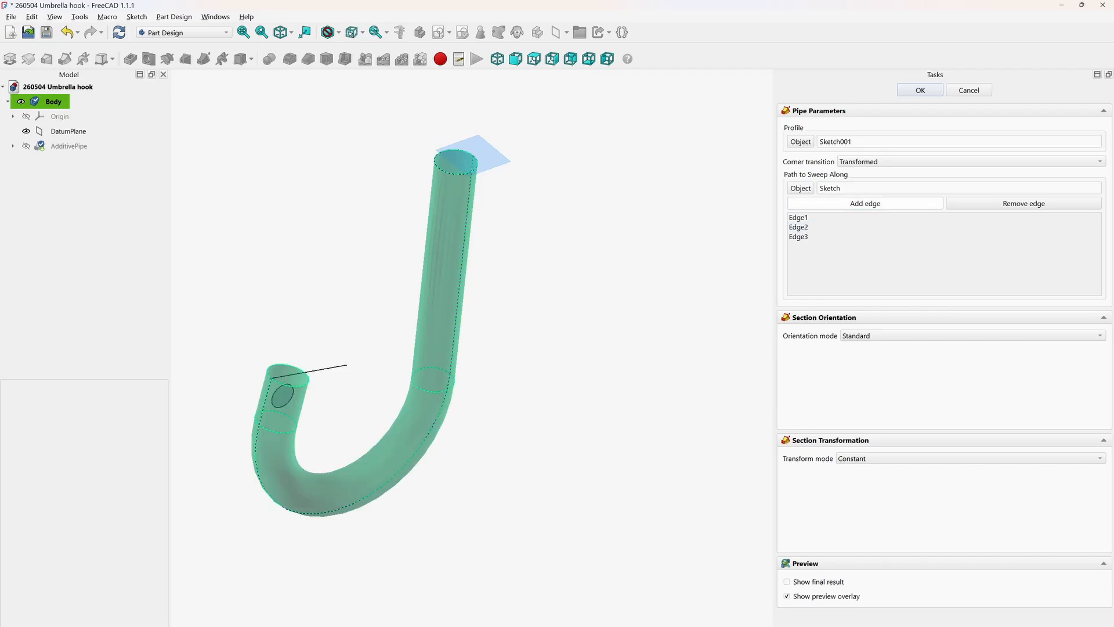
left_click(920, 90)
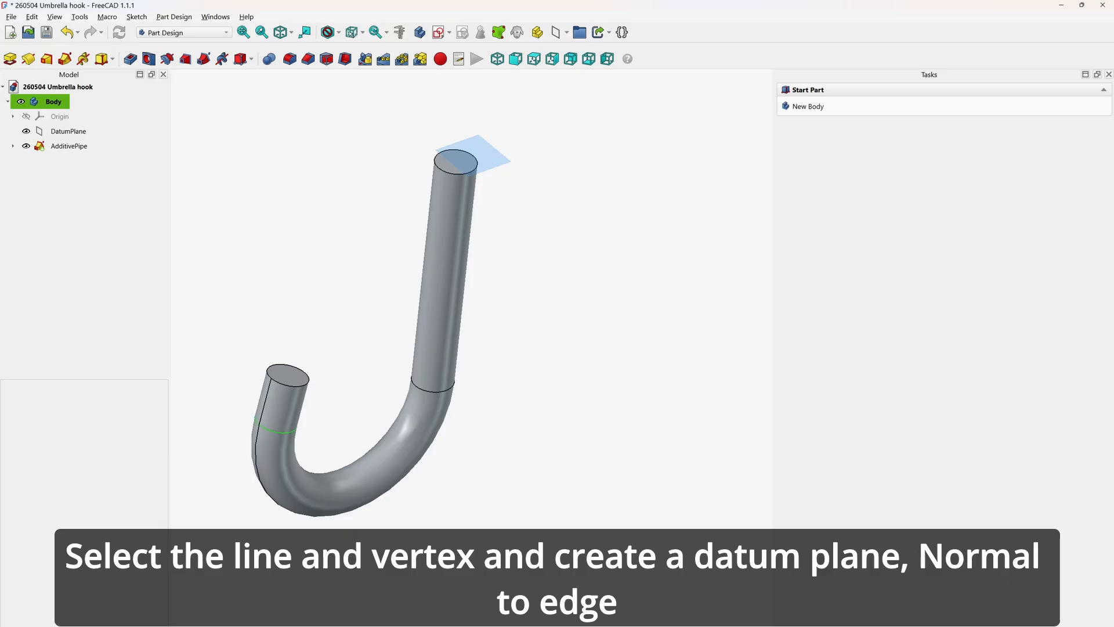
Create a datum plane at the top of the hook tip's seam line in Normal to edge mode, rotated -90° around the X-axis
scroll(252, 396, "up", 2)
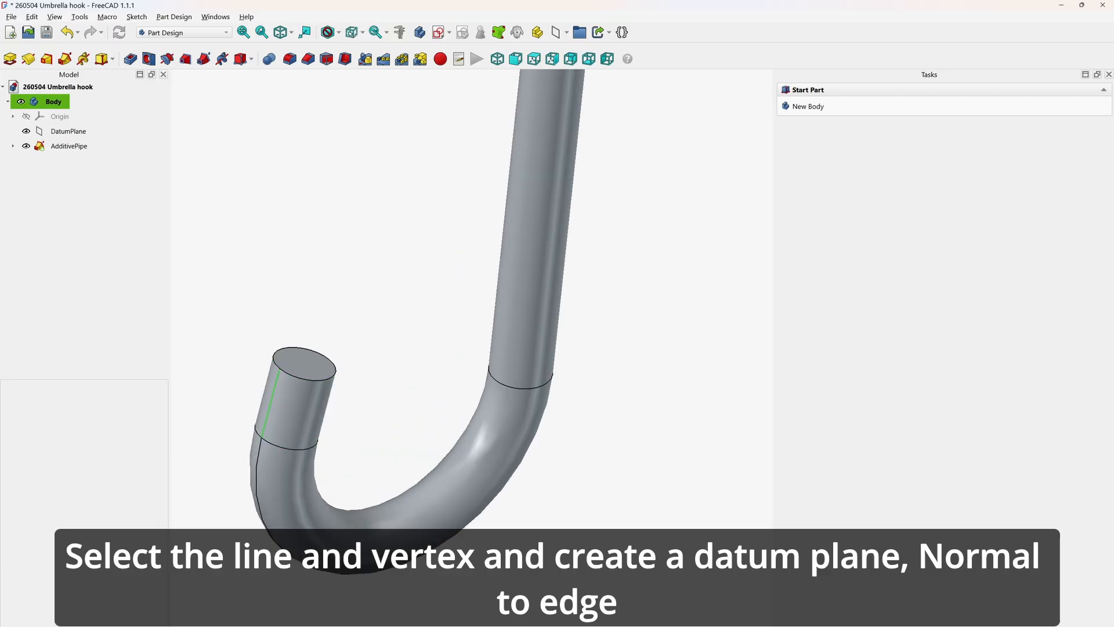
left_click(270, 403)
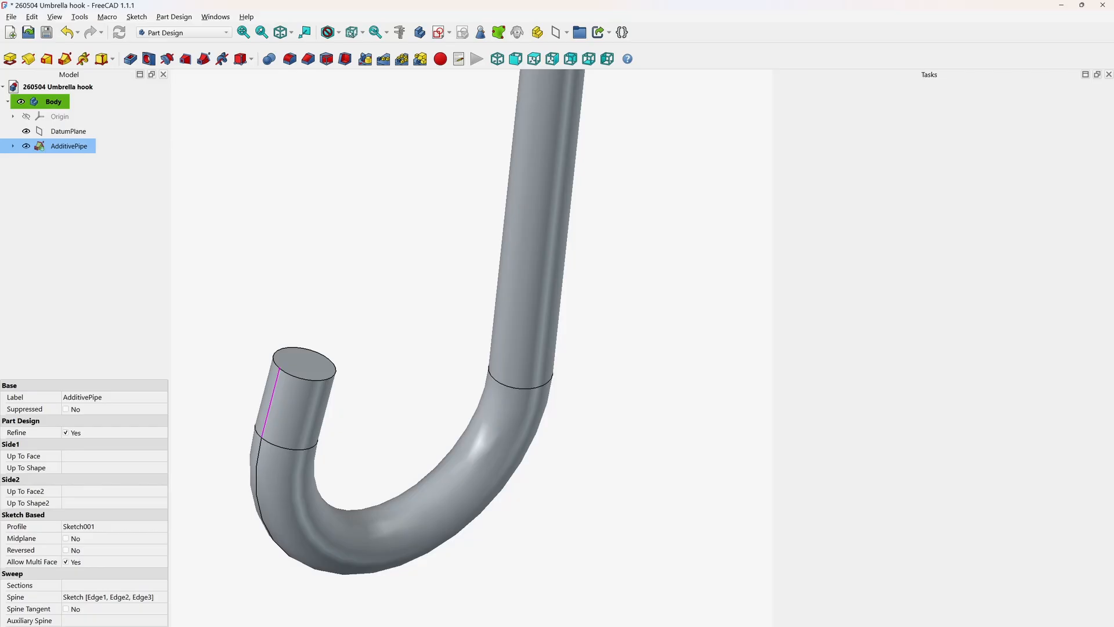
left_click(555, 32)
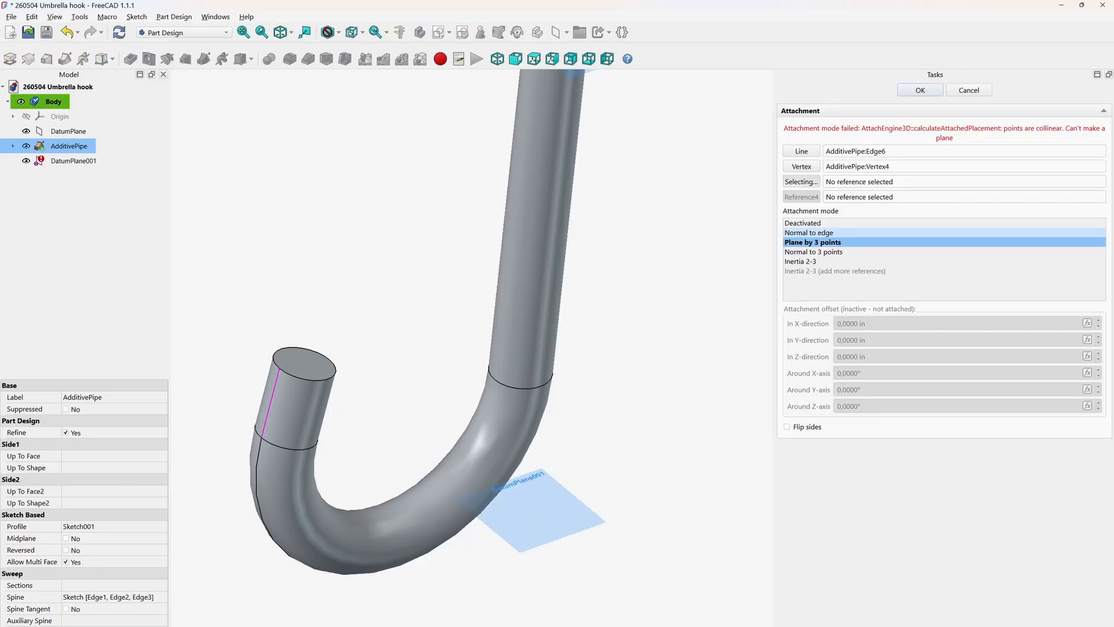
left_click(808, 233)
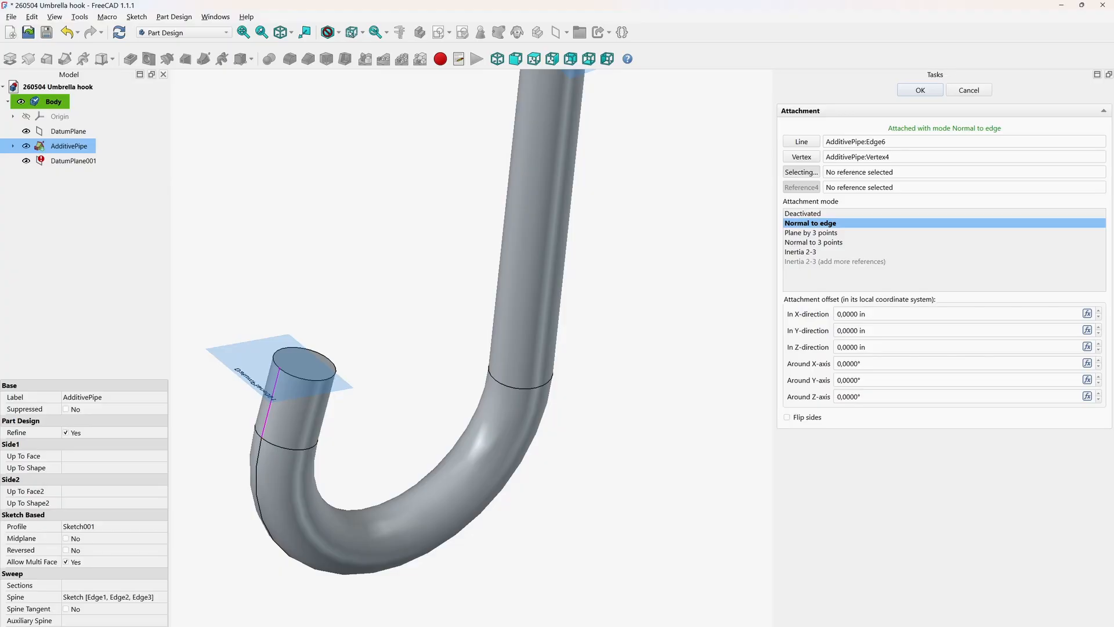
left_click_drag(868, 364, 832, 364)
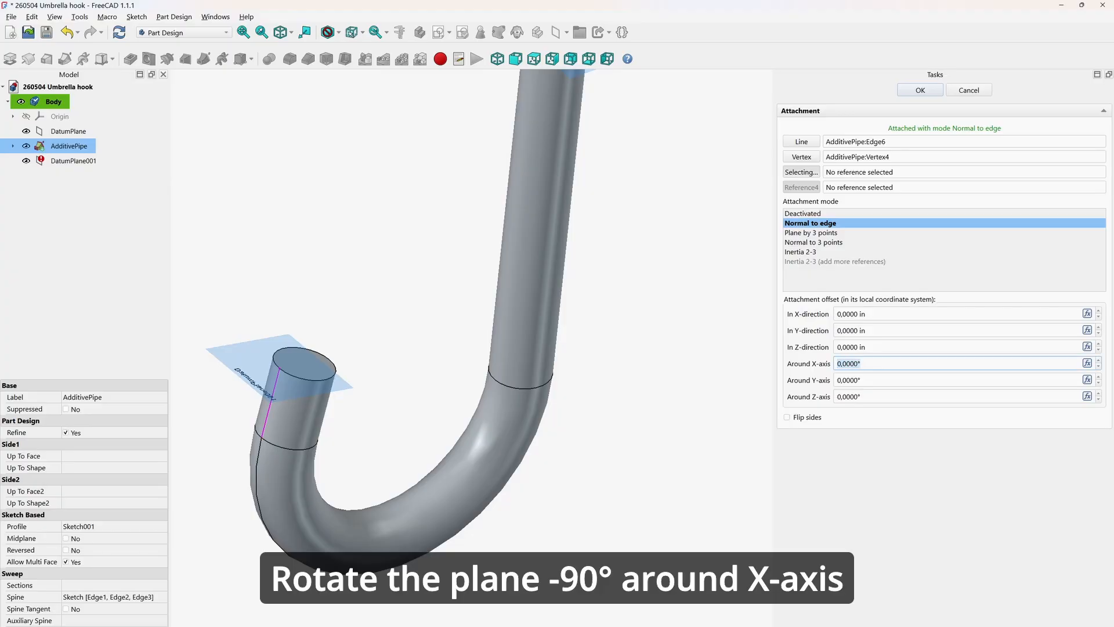
type("-90")
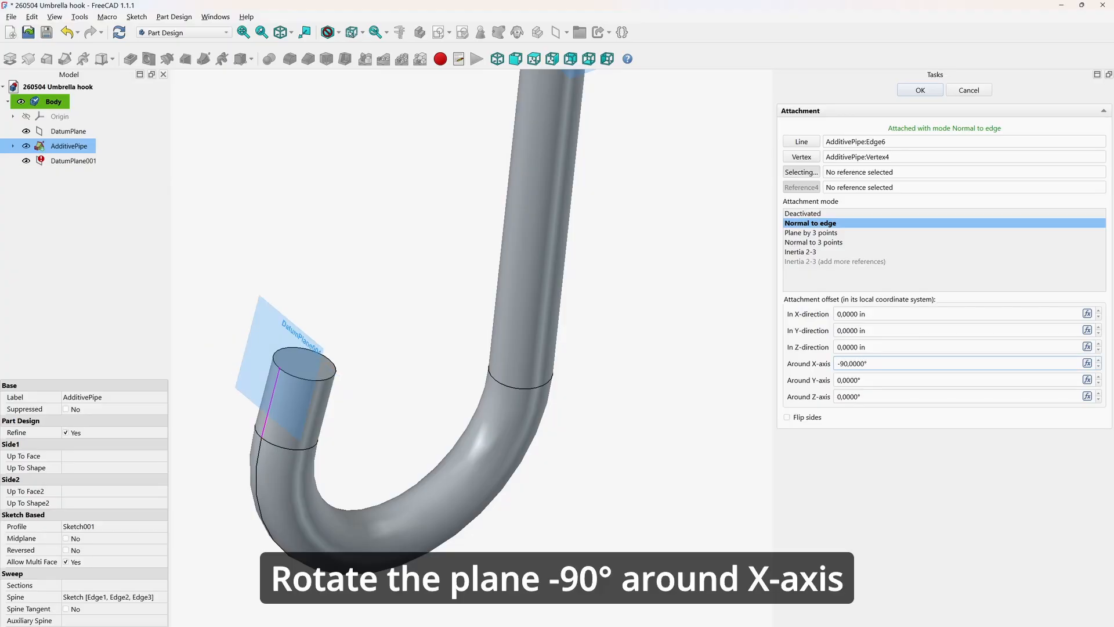
key("Return")
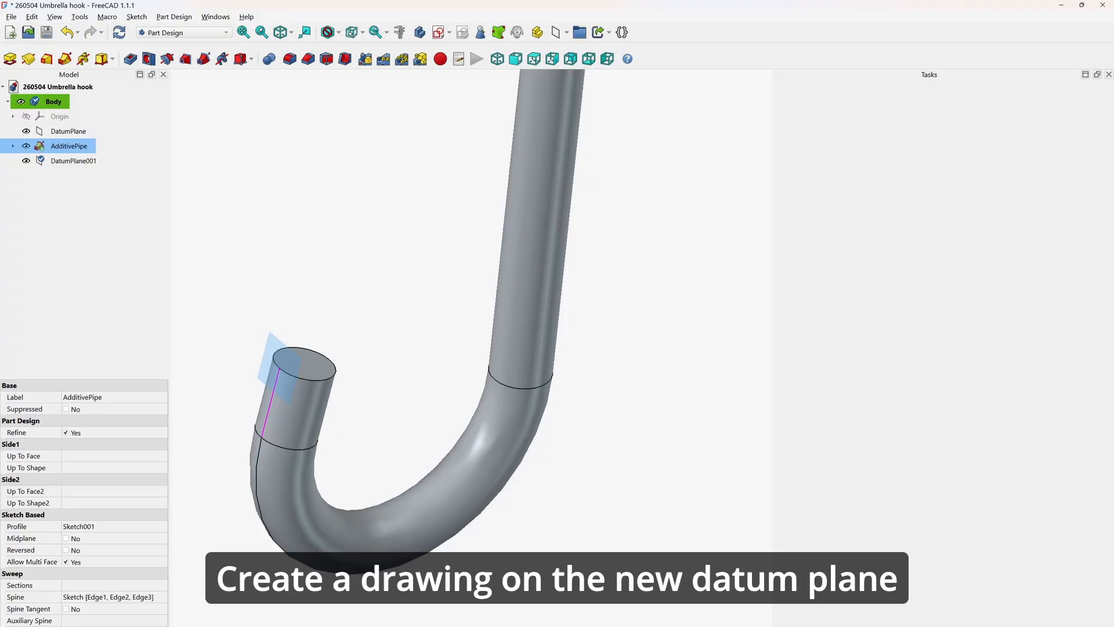
Create a sketch on the new datum plane and project the hook tip's cylindrical face as external geometry
left_click(268, 362)
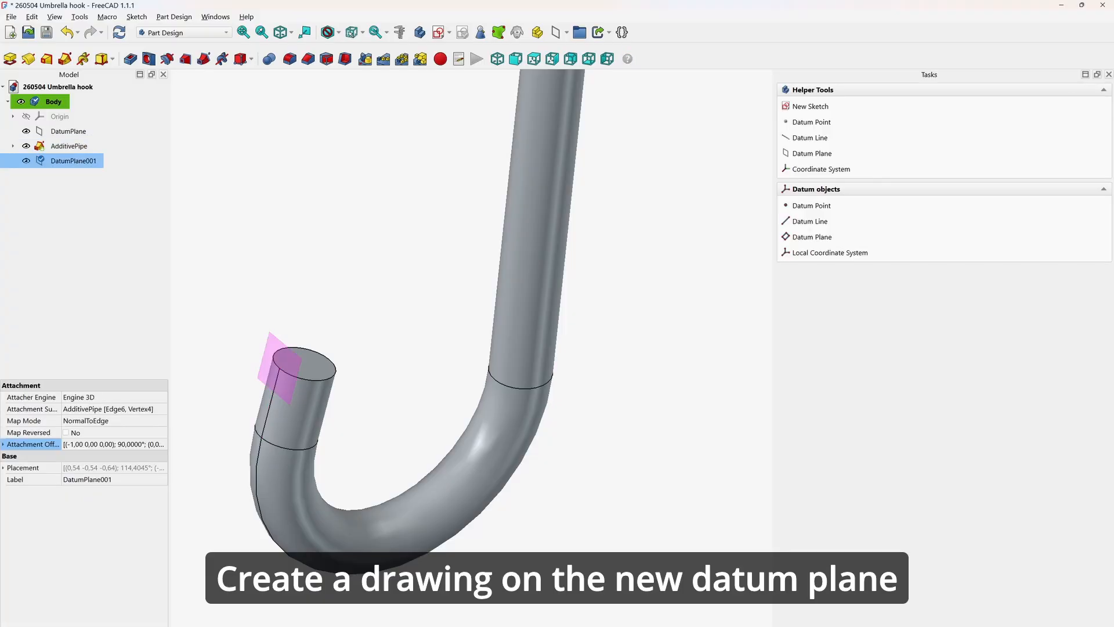
left_click(439, 32)
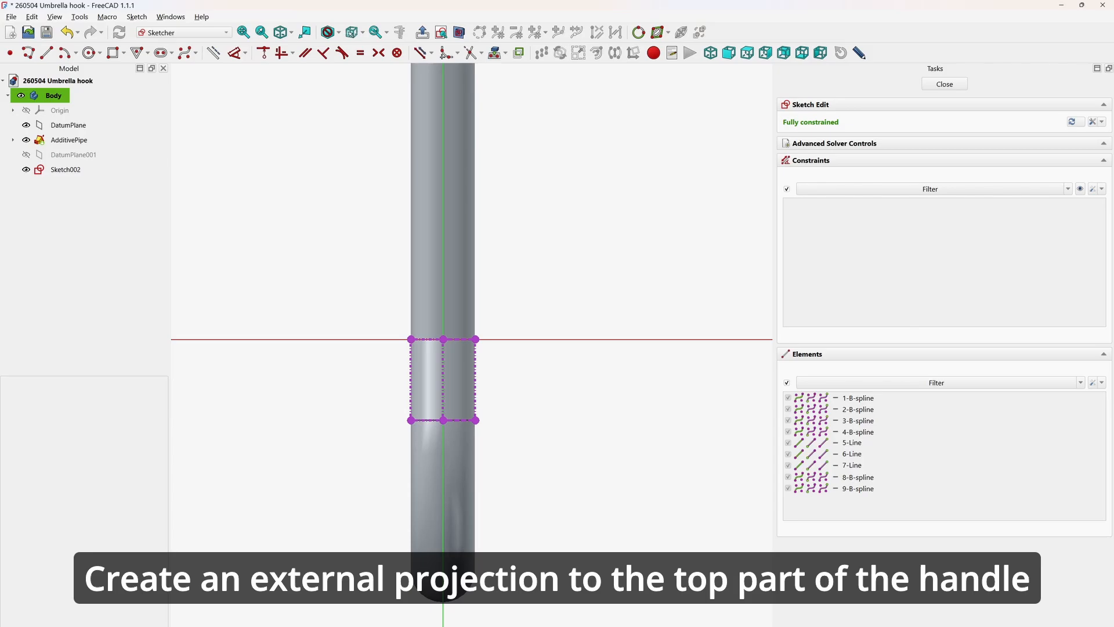
scroll(450, 368, "up", 2)
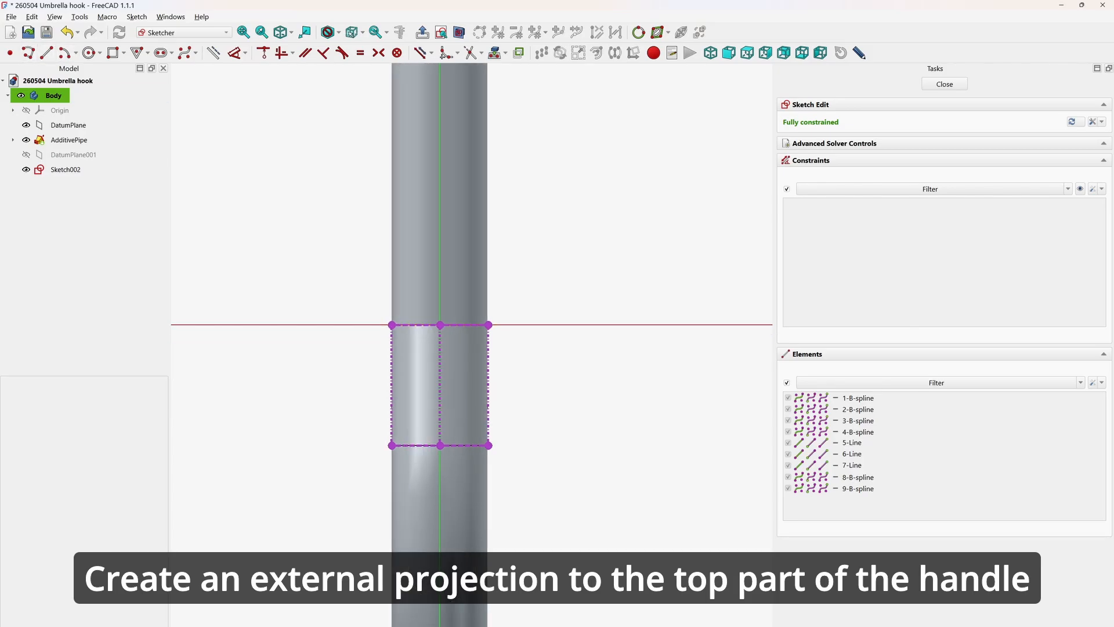
Draw a closed polyline: vertical line down from the tip edge, tangent arc to the projected side edge, slanted lines outside the handle, short line along the tip
left_click(424, 325)
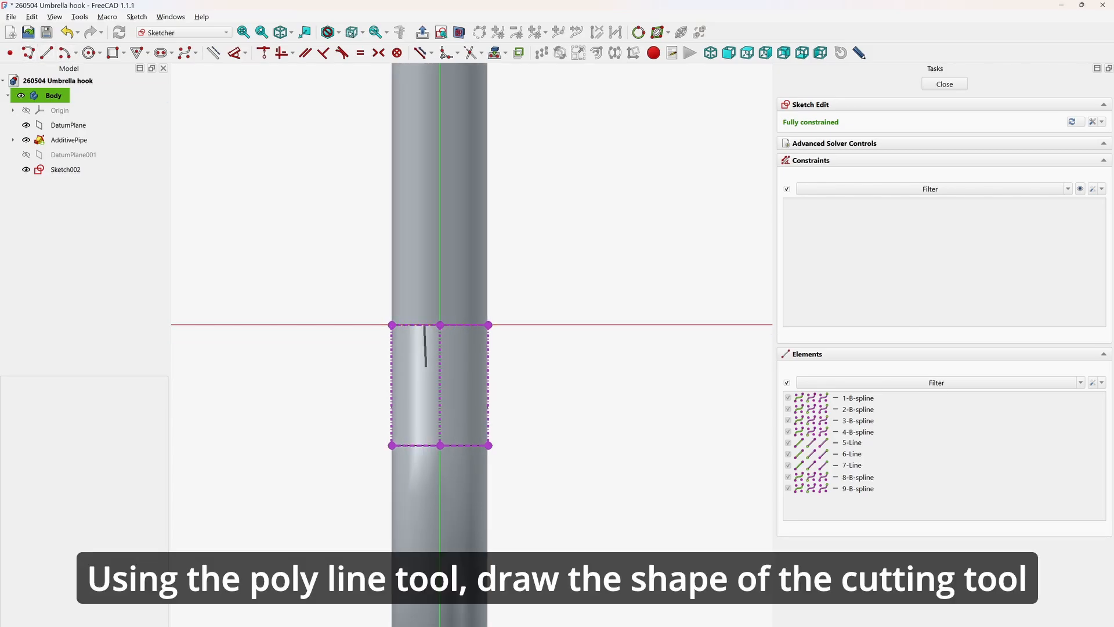
left_click(425, 393)
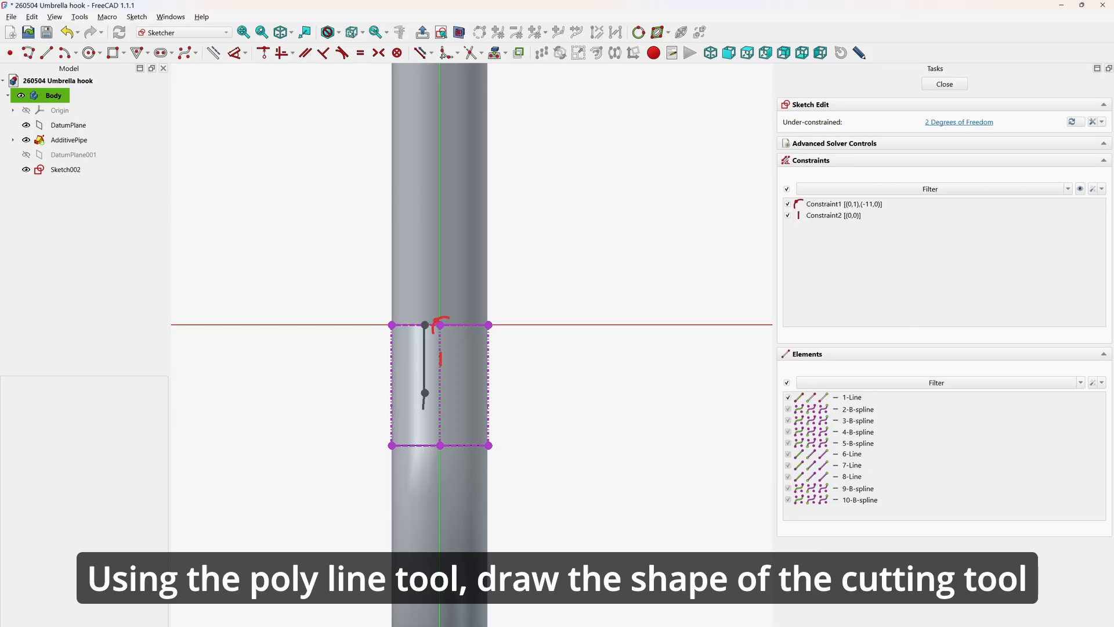
key("m")
key("m")
key("m")
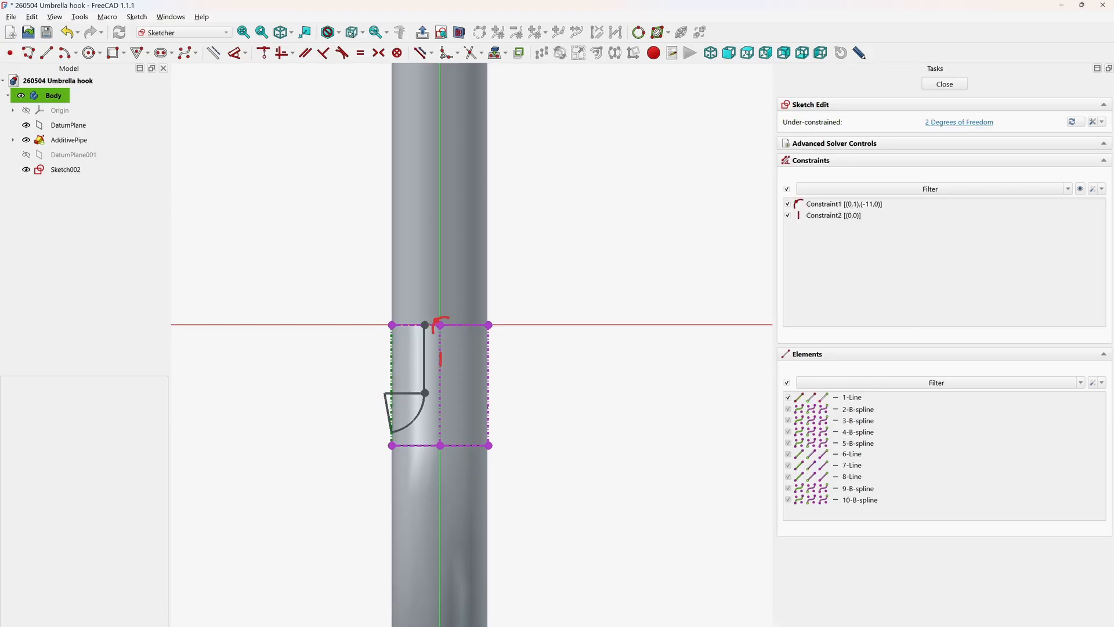
left_click(392, 435)
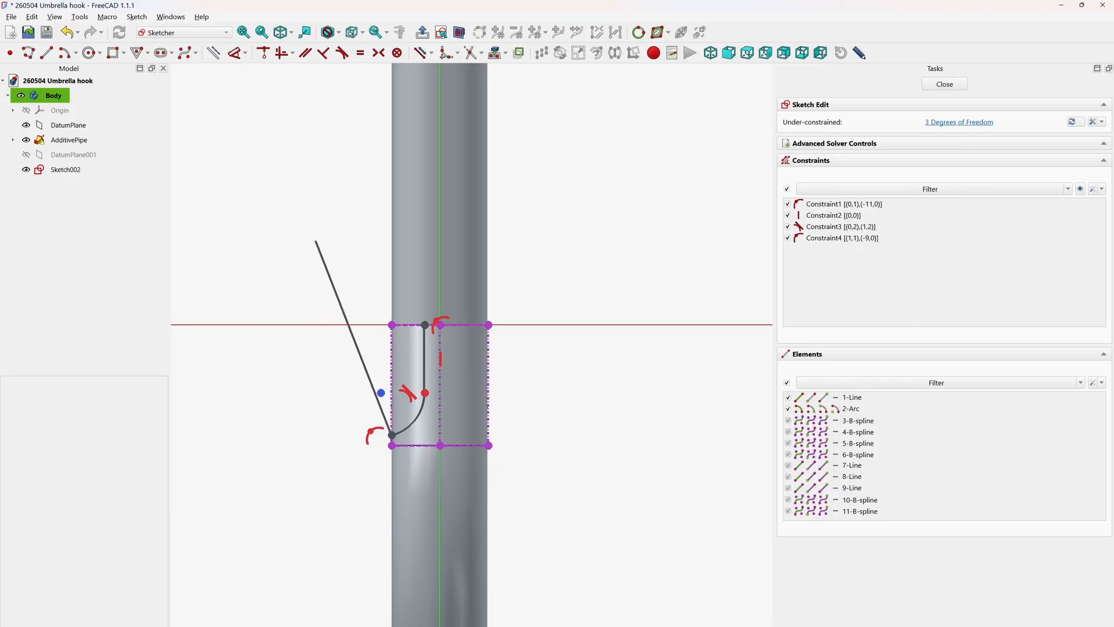
left_click(324, 245)
scroll(423, 308, "up", 4)
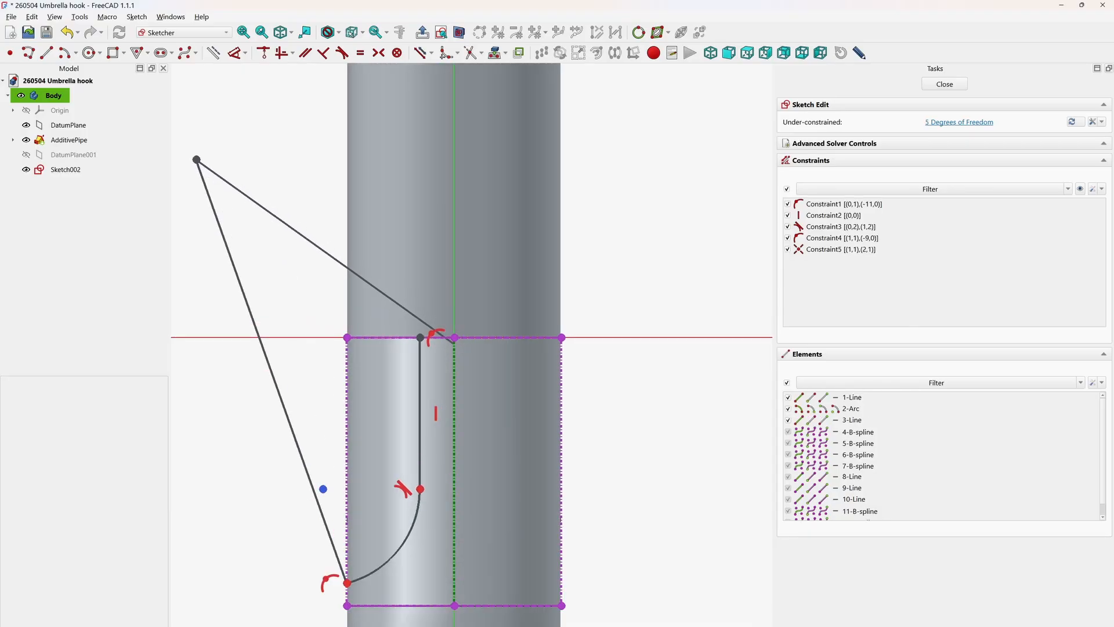
left_click(440, 324)
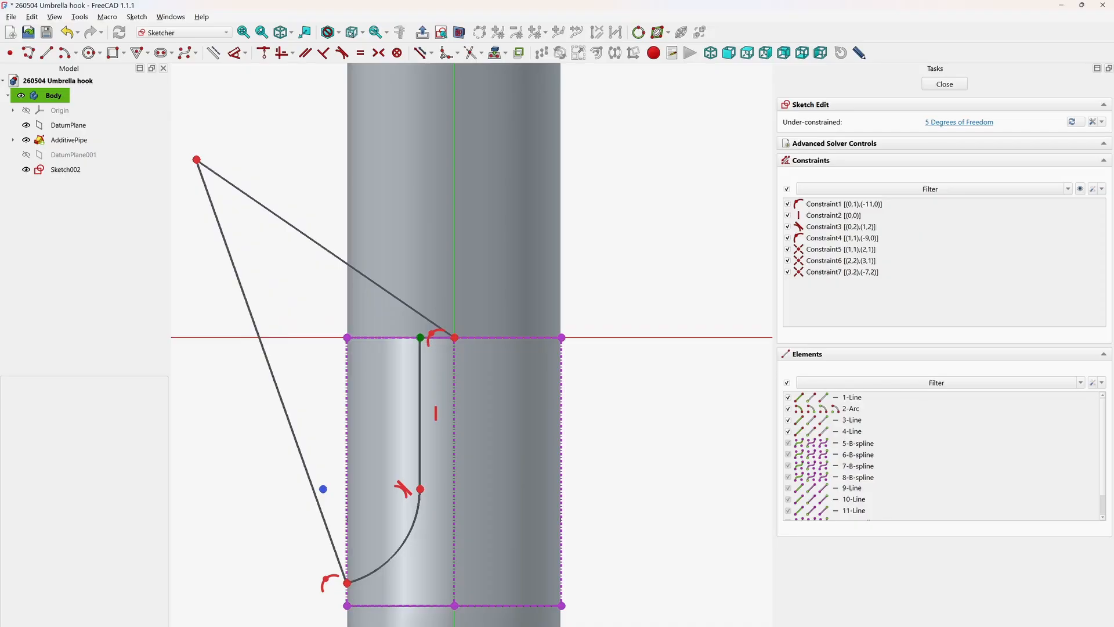
left_click(420, 337)
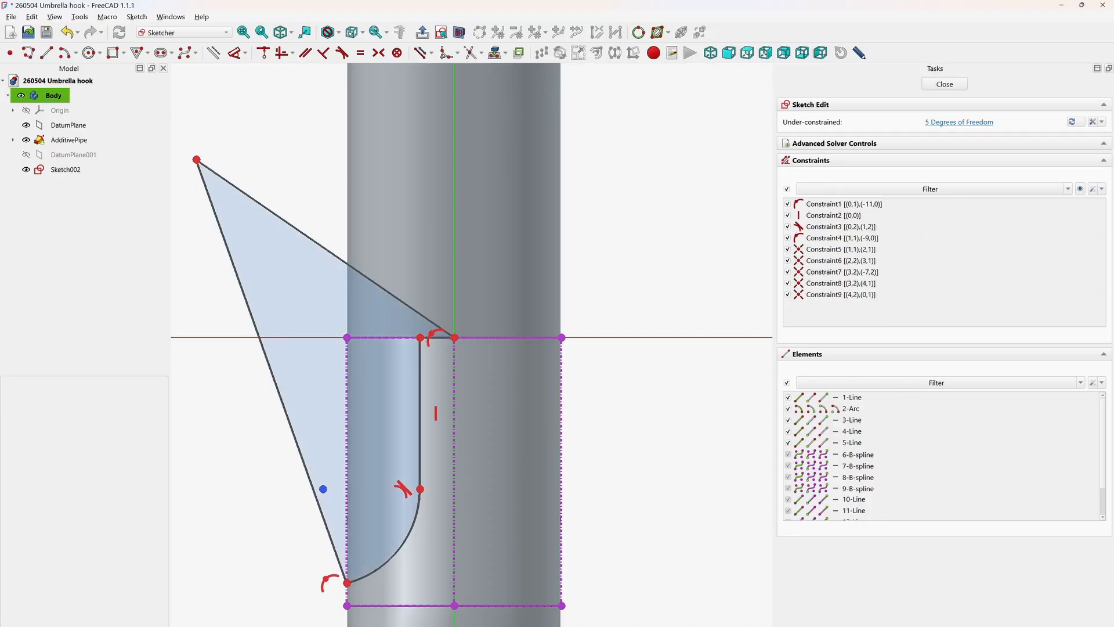
Constrain the cutting profile's arc radius to 0.375 in and its vertical line's length to 0.8 in
scroll(272, 312, "down", 2)
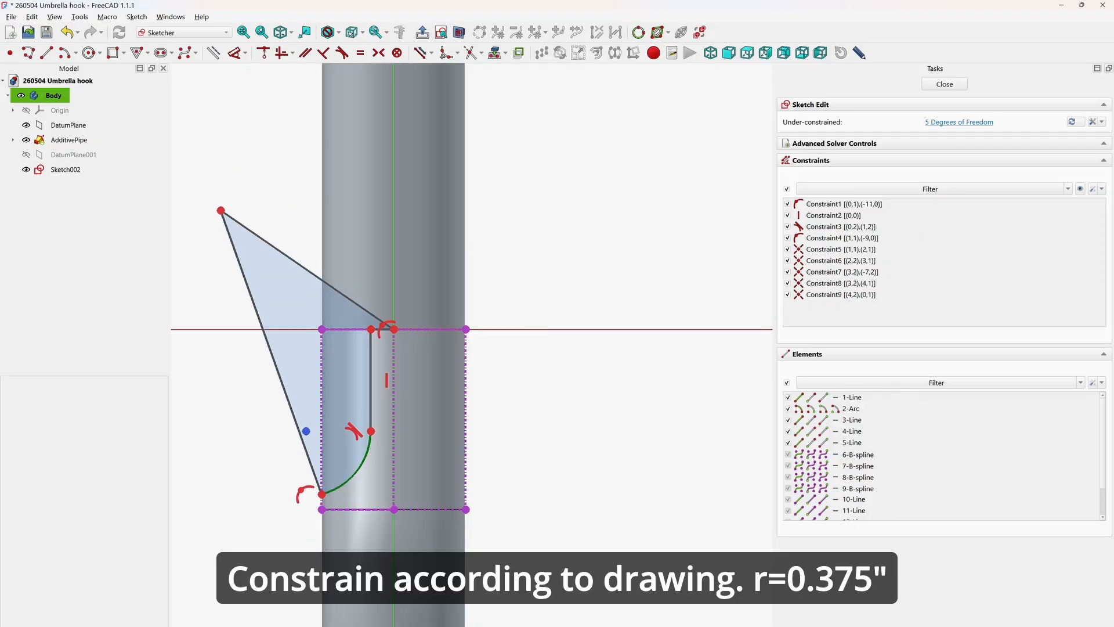
left_click(356, 472)
key("k")
key("r")
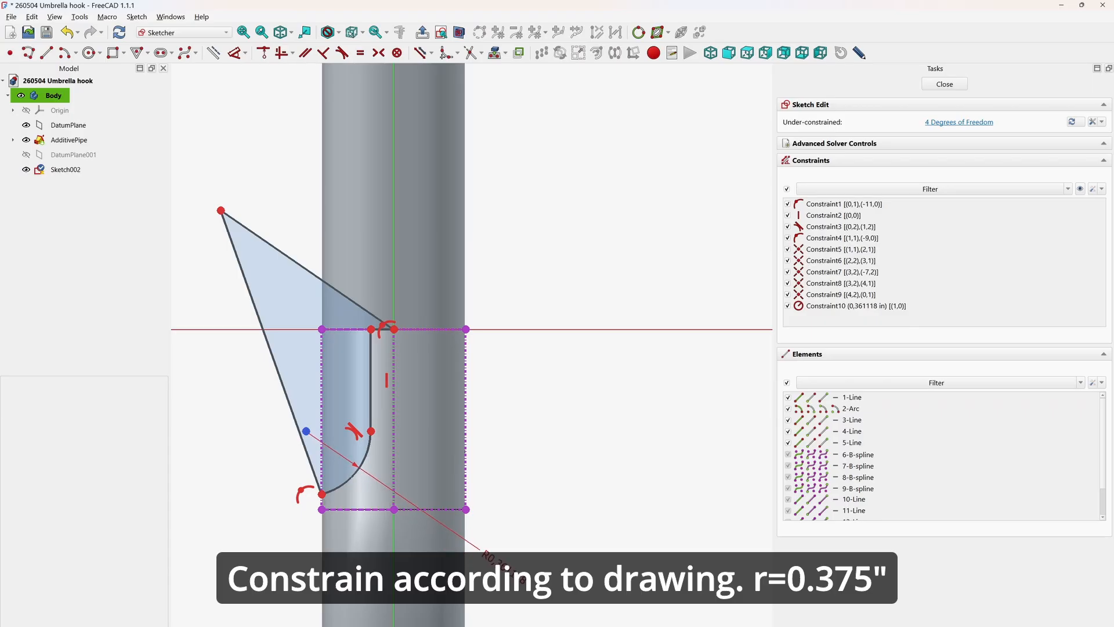
type("0.3")
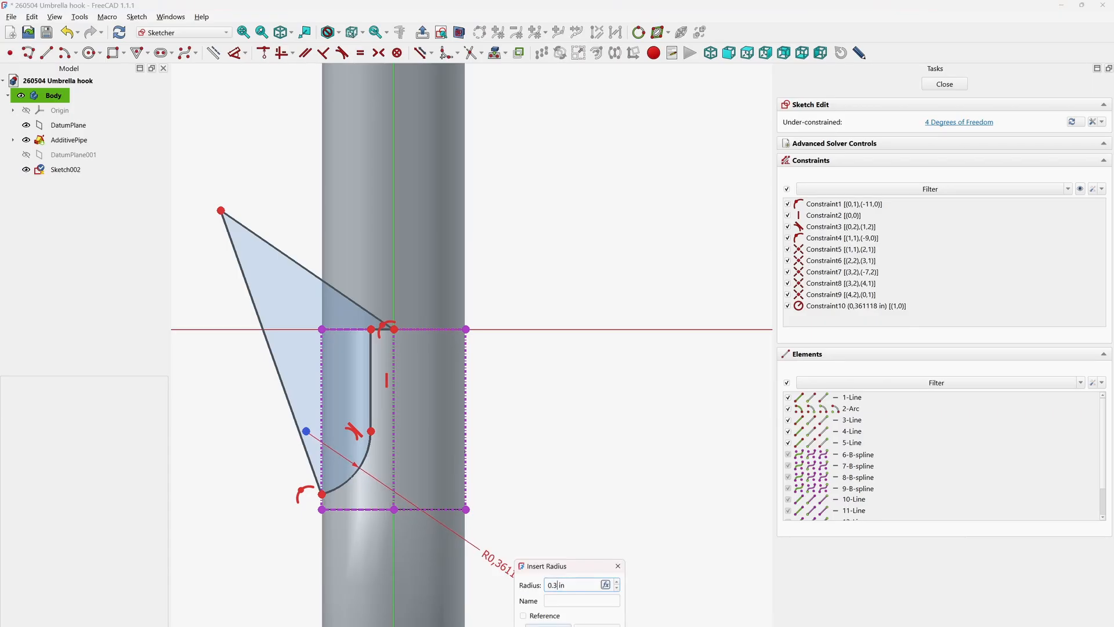
type("75")
key("Return")
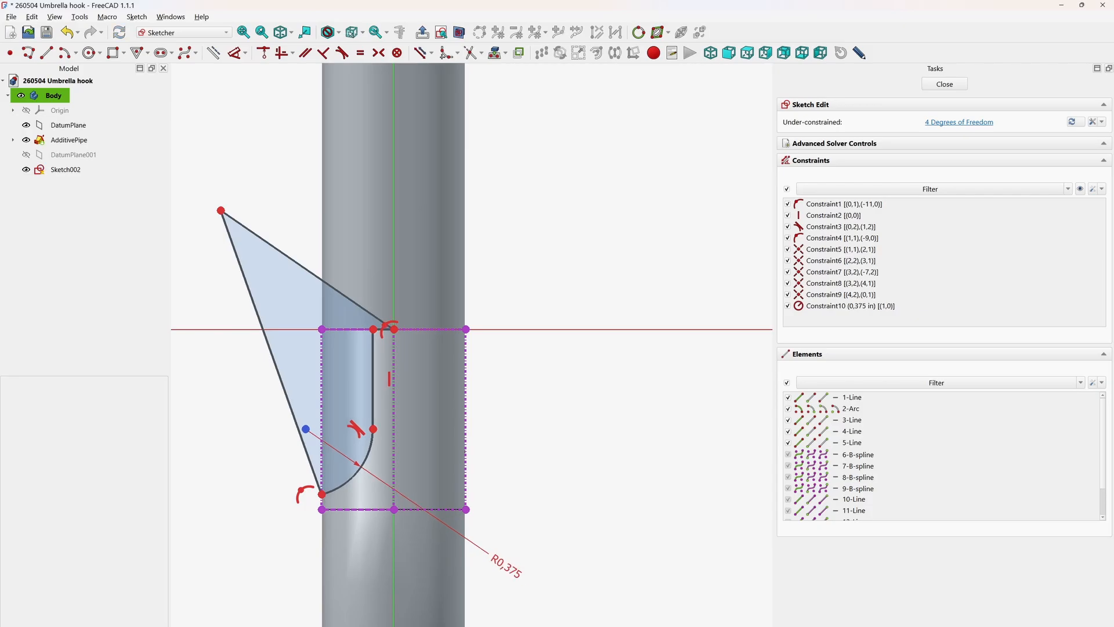
left_click(373, 379)
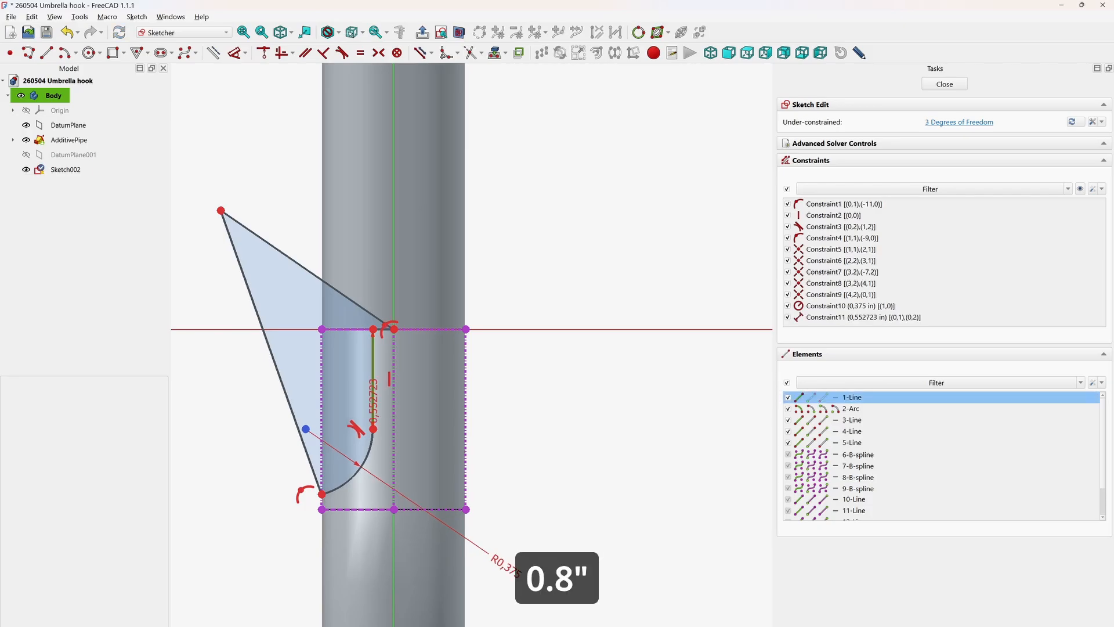
type("i0.8")
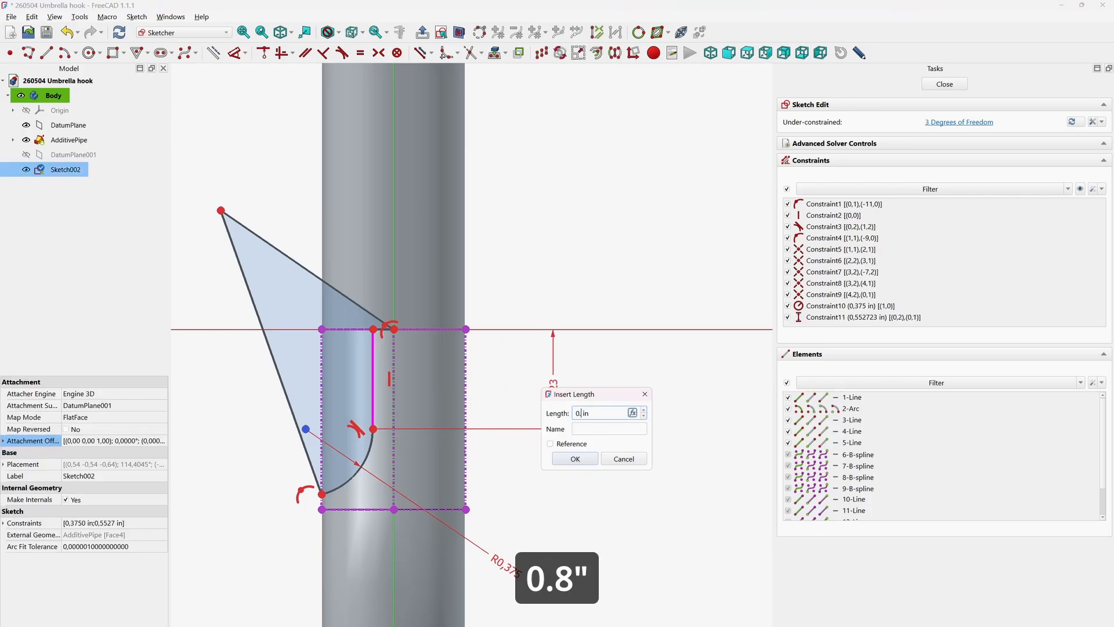
key("Return")
Constrain the short line along the tip edge to 0.15 in long and close the sketch
scroll(347, 302, "up", 4)
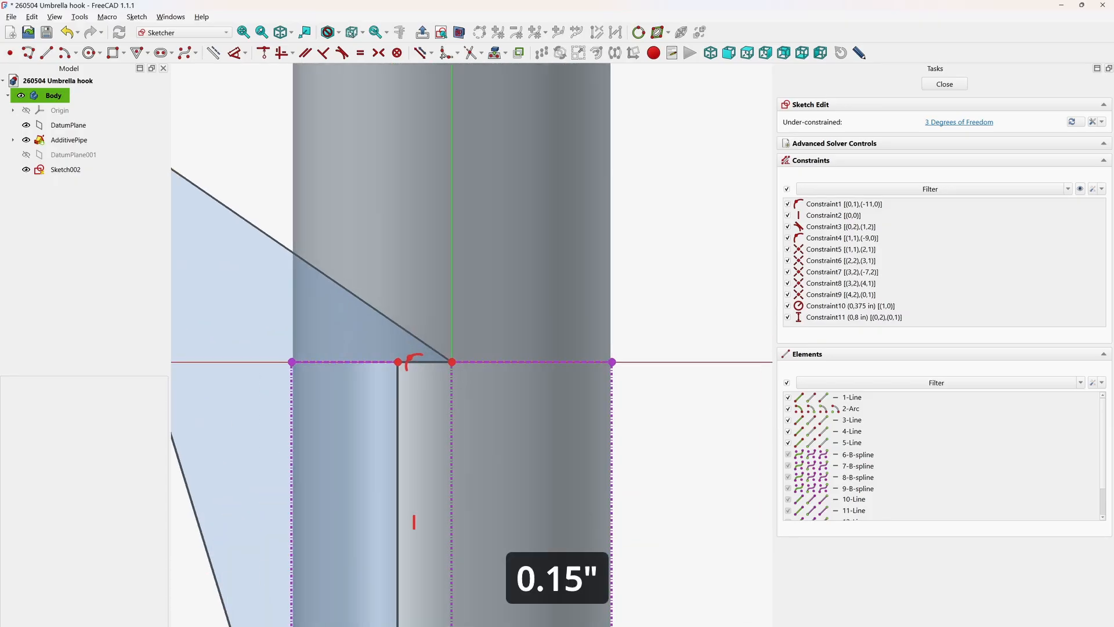
type("l")
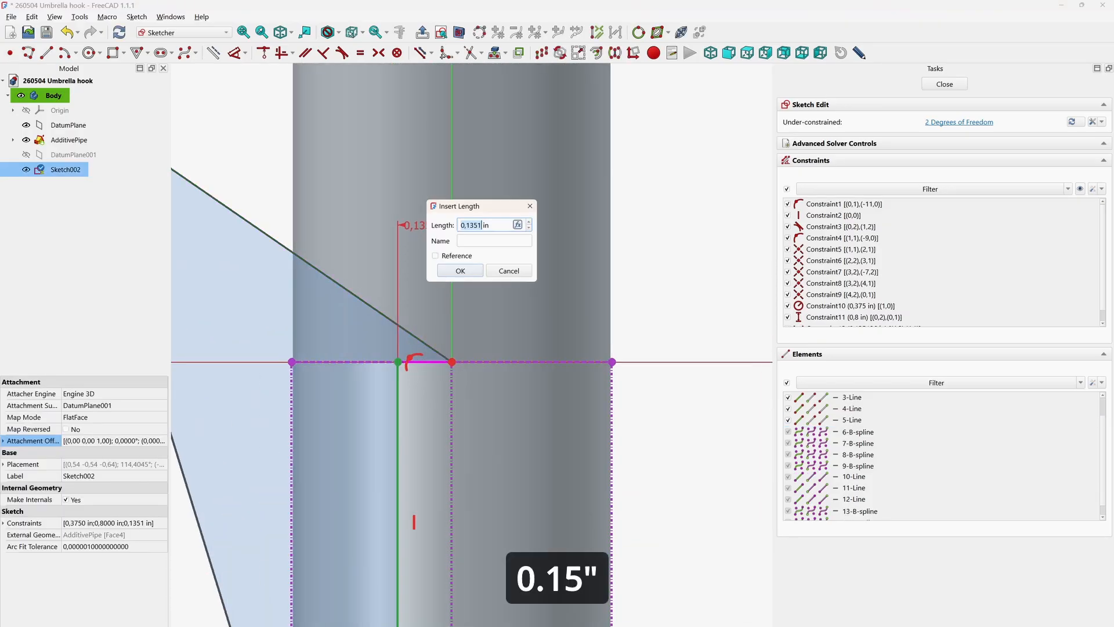
type("0.15")
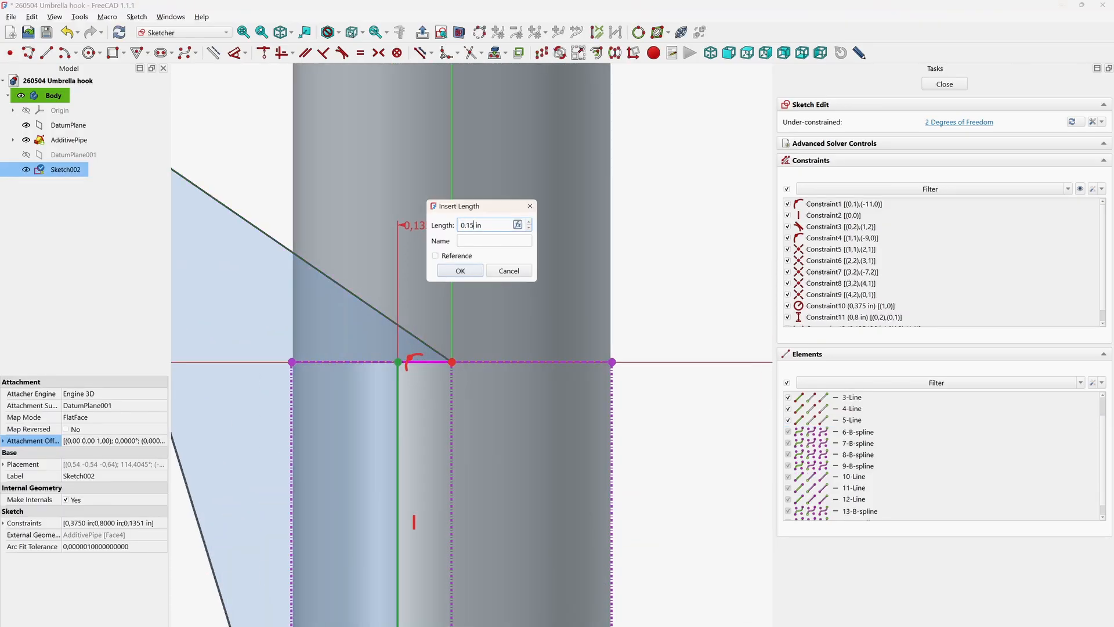
key("Return")
scroll(423, 203, "down", 4)
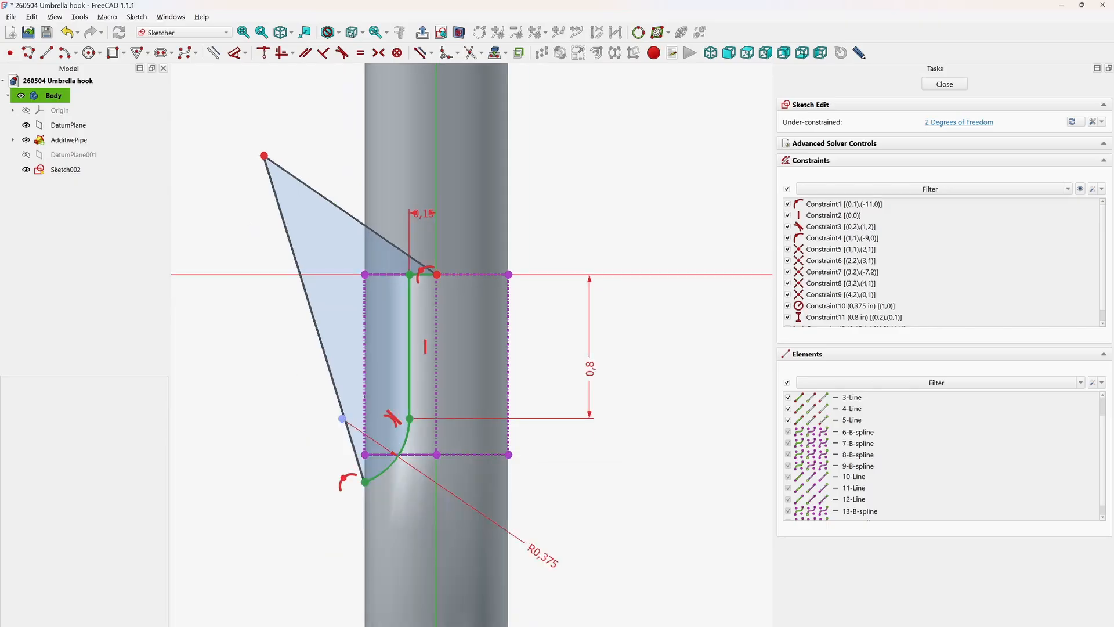
left_click(945, 84)
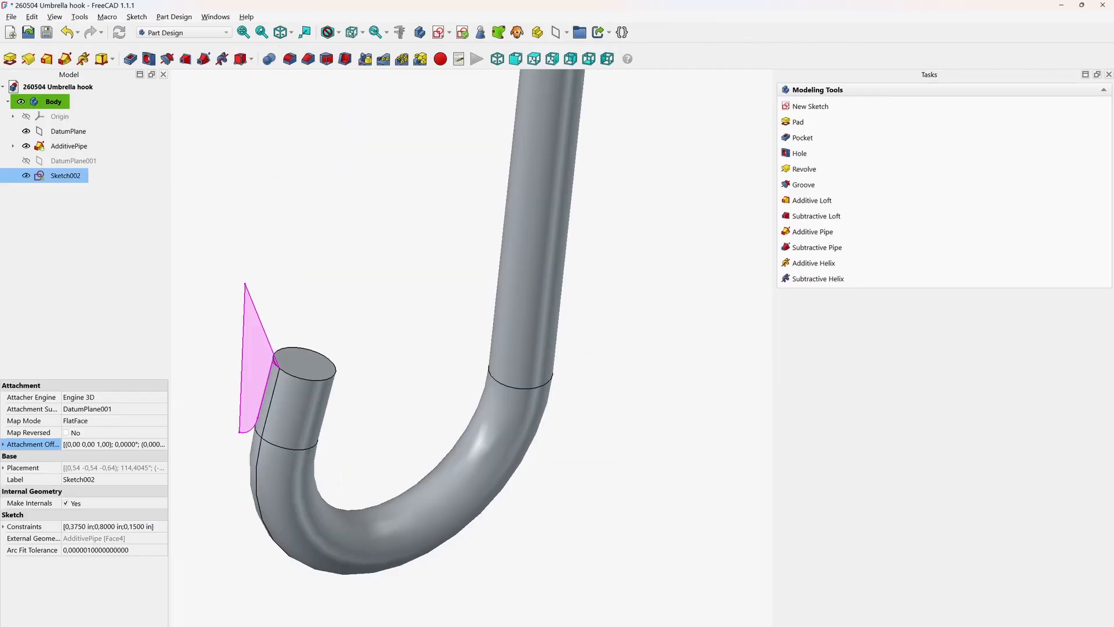
Cut a one-sided pocket 1 in deep from the closed cutting profile at the hook tip
left_click(130, 59)
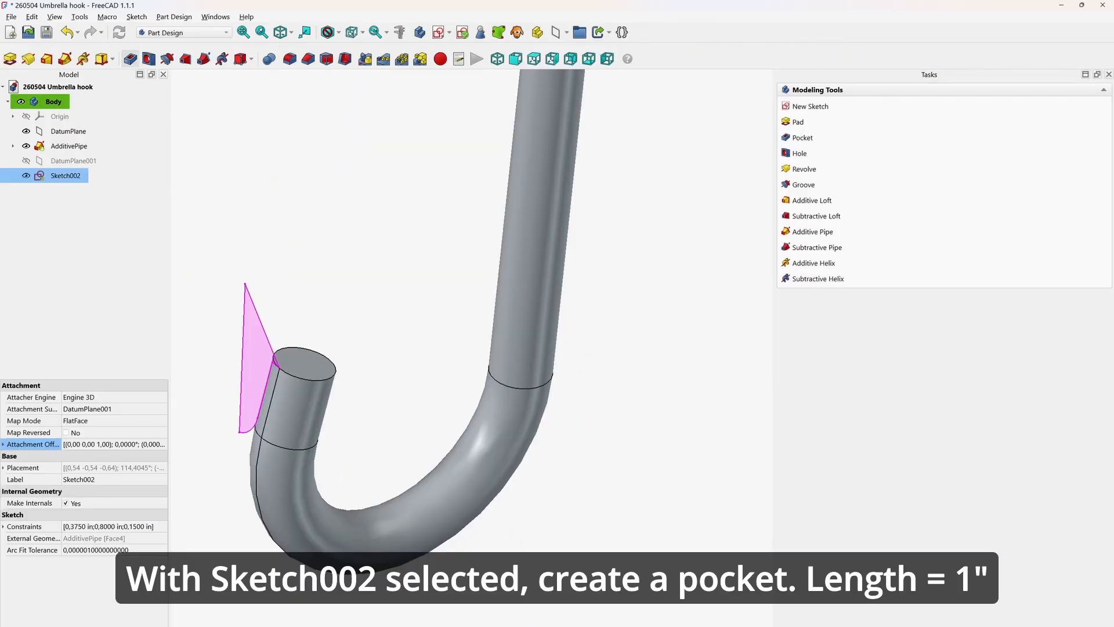
key("ctrl+a")
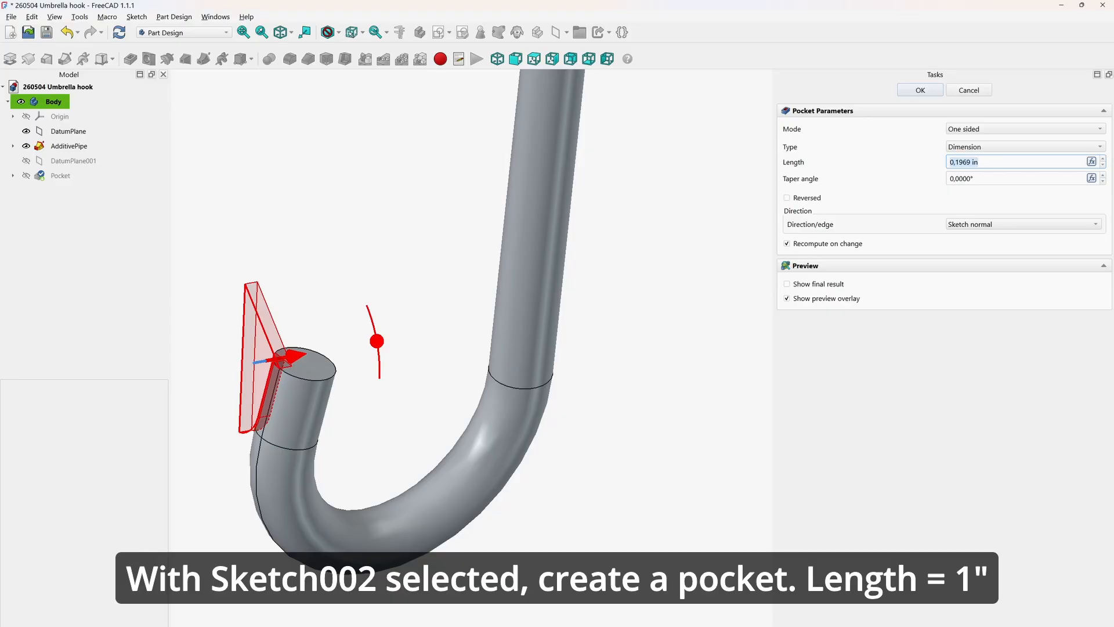
type("1")
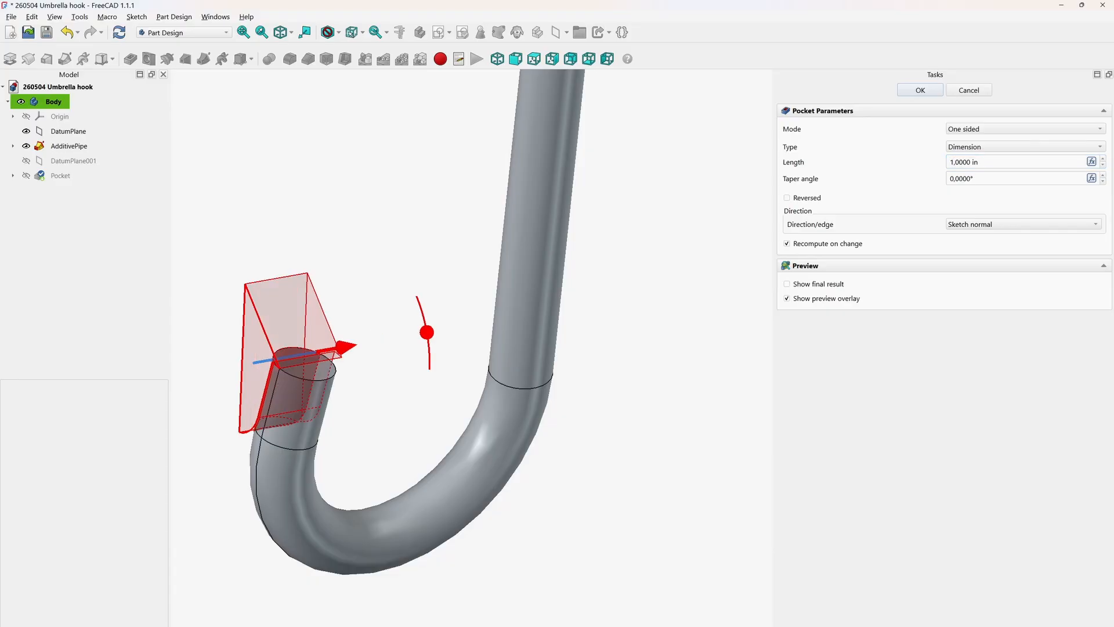
left_click(920, 90)
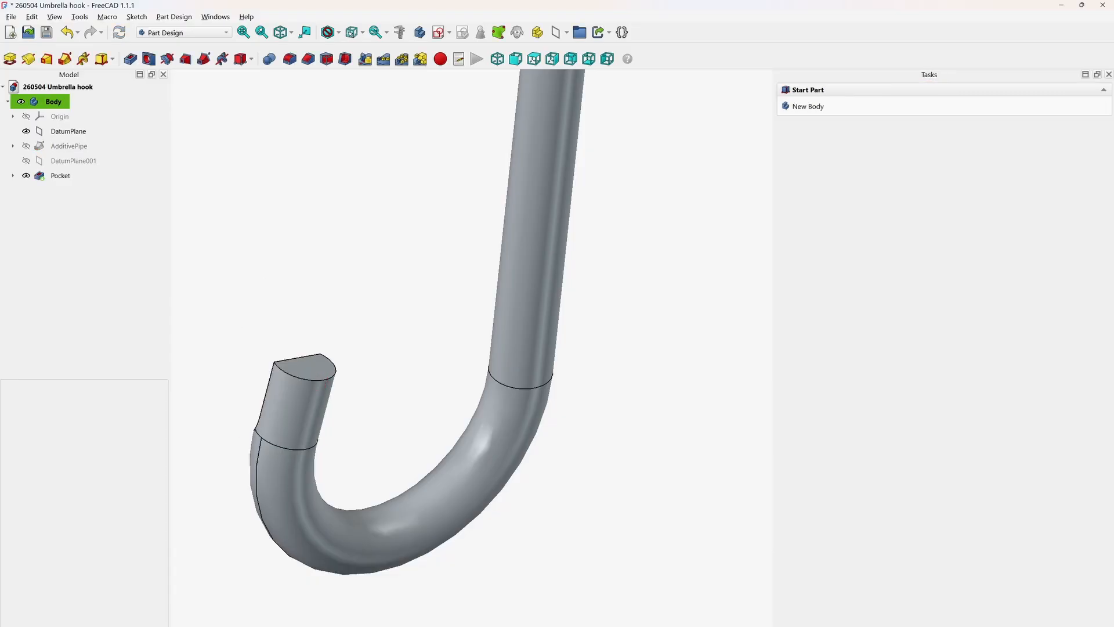
Mirror the hook tip pocket across the Base XZ-plane
left_click(60, 176)
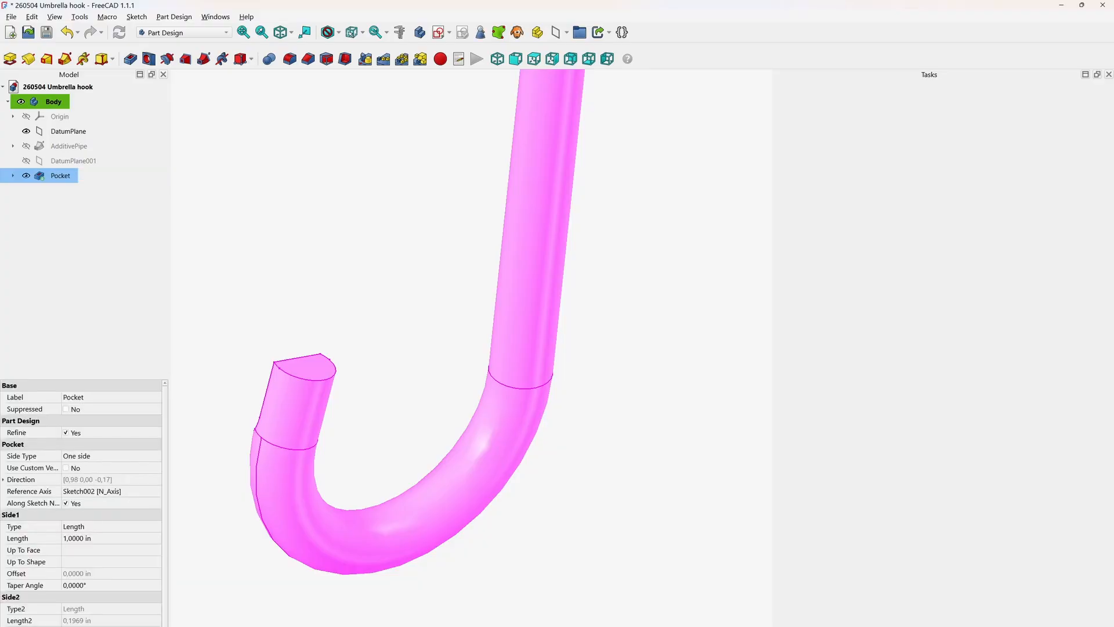
left_click(365, 58)
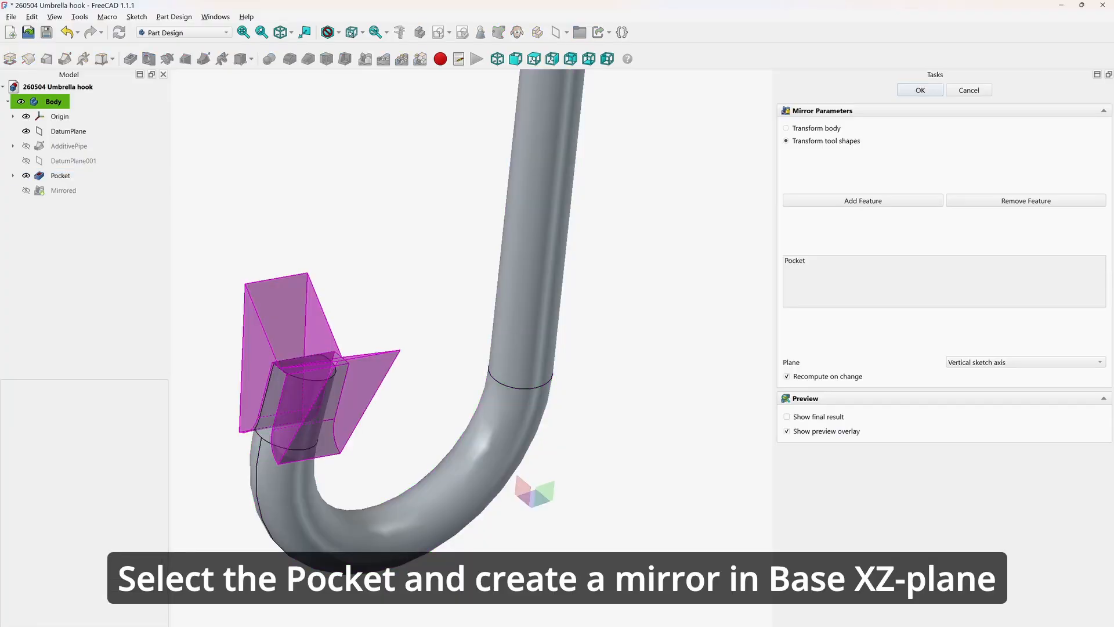
left_click(1026, 362)
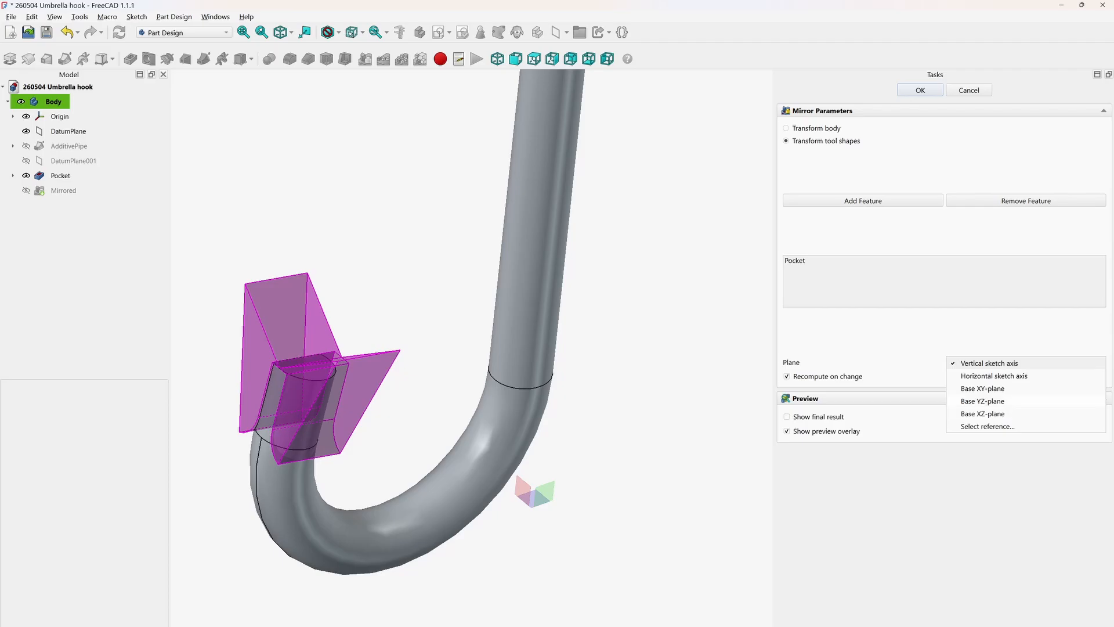
left_click(982, 414)
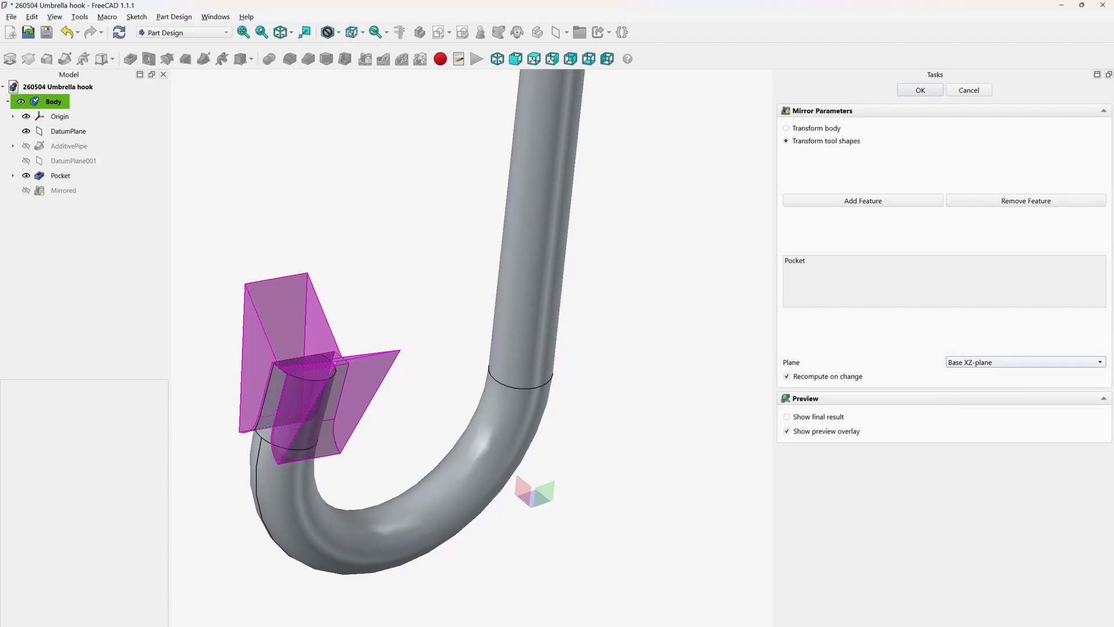
left_click(920, 90)
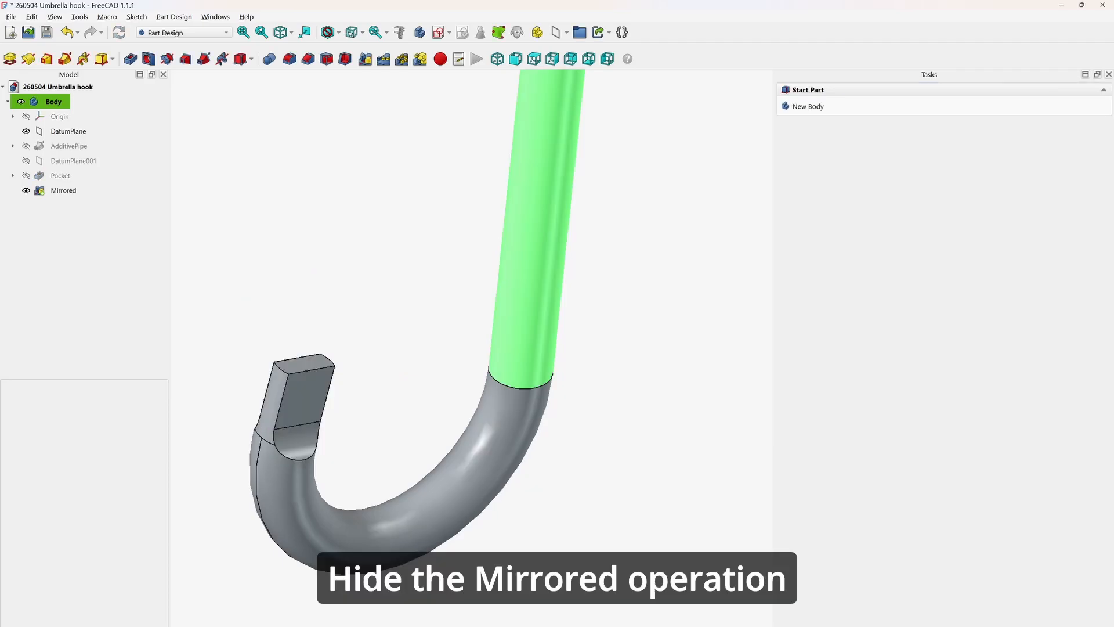
Hide the Mirrored feature and show the hook path sketch nested under the AdditivePipe
left_click(63, 190)
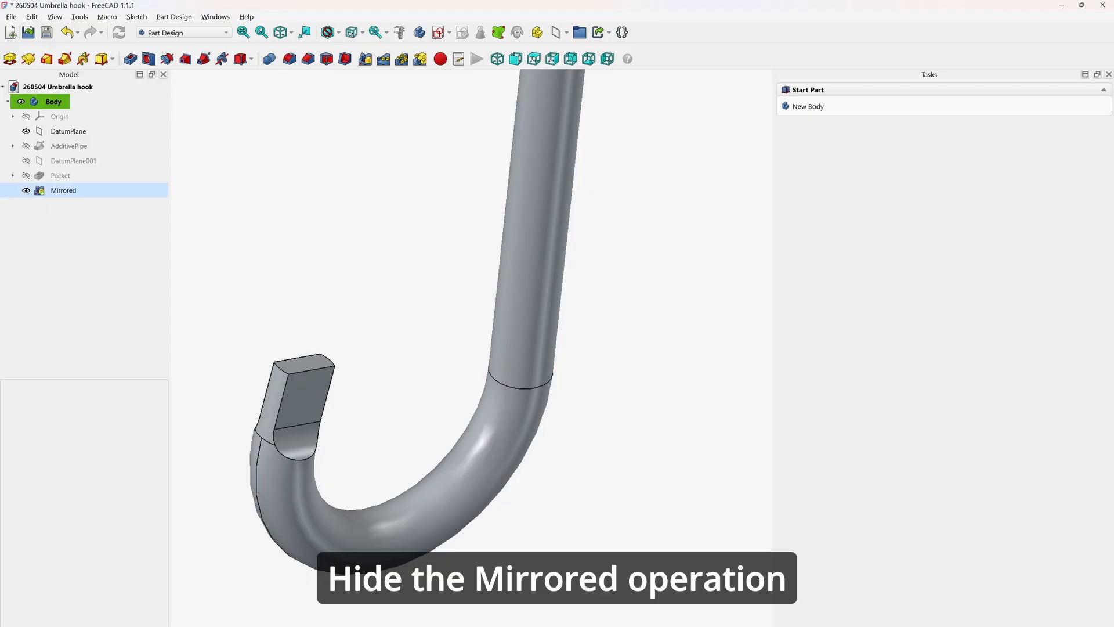
key("space")
key("Up")
key("Up")
key("Up")
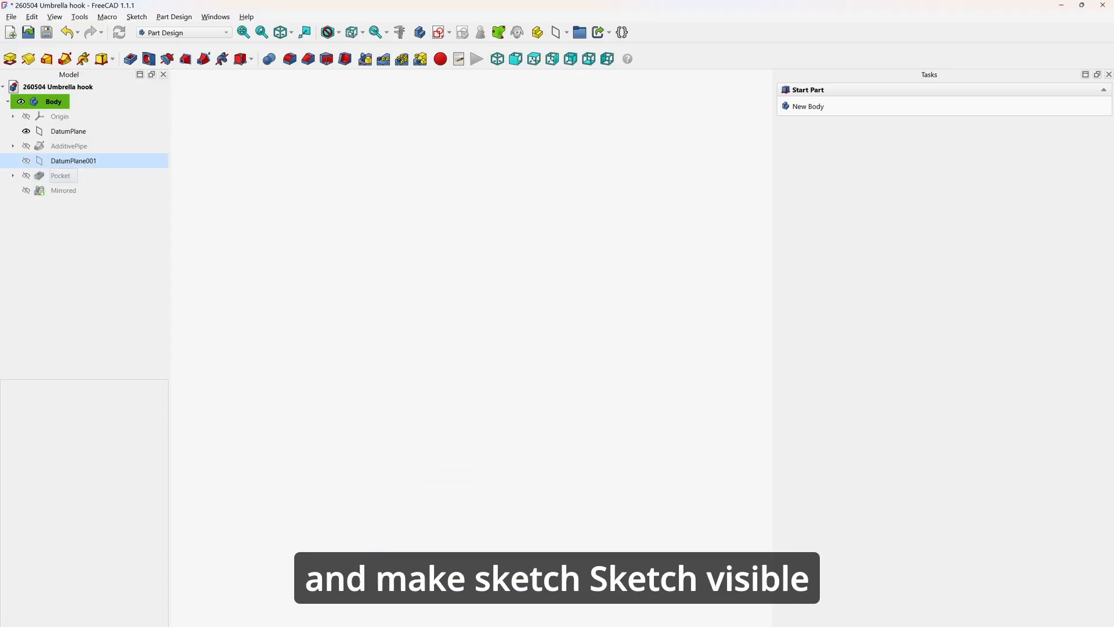
key("Down")
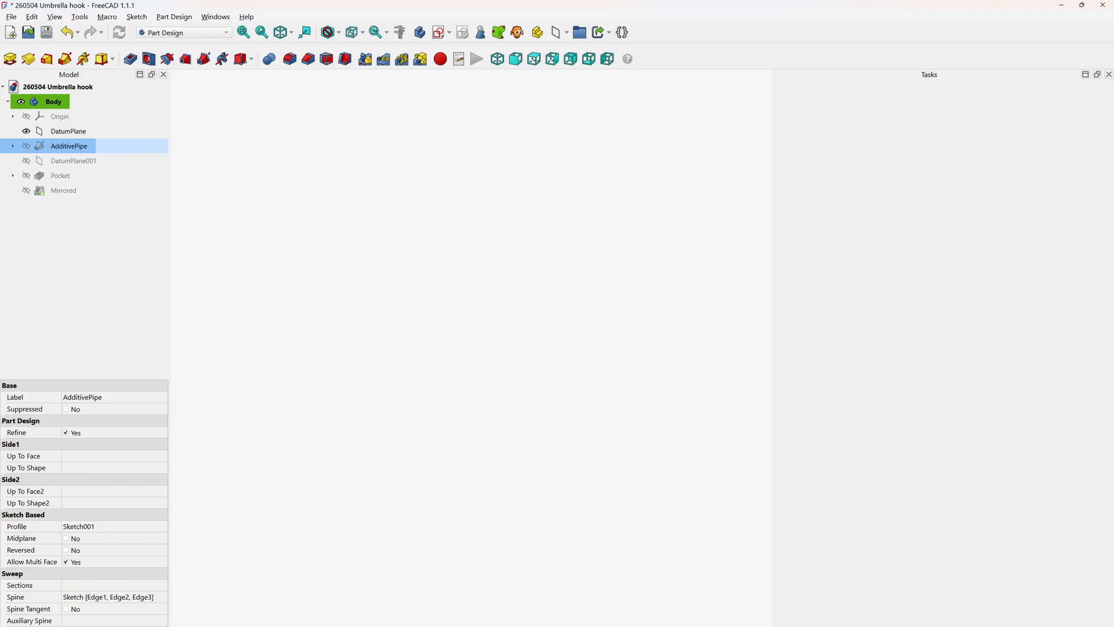
key("Right")
key("space")
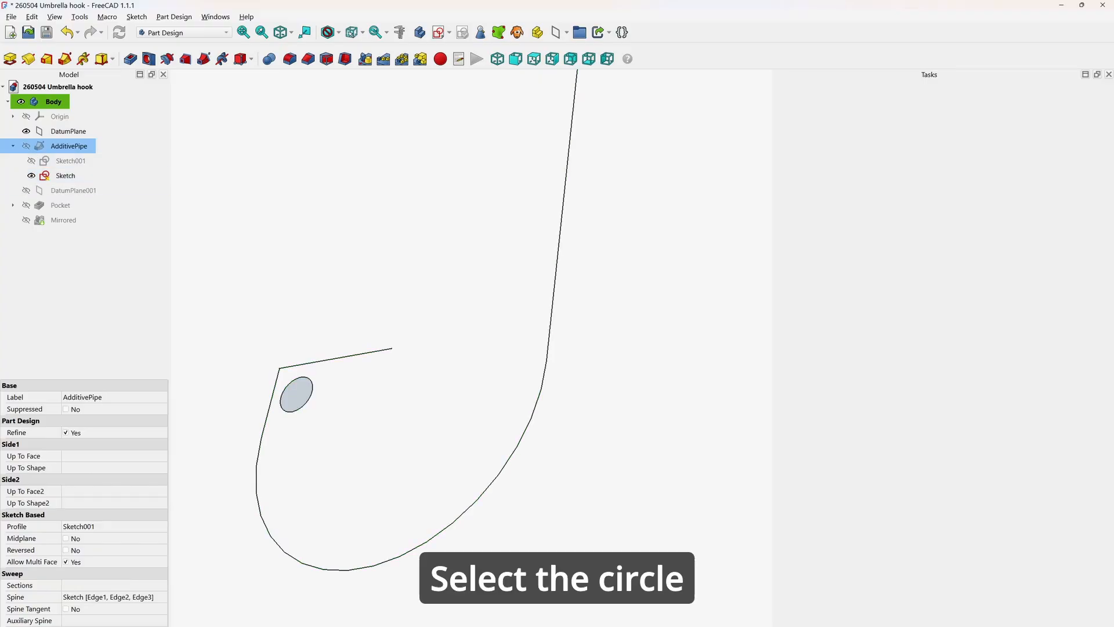
Cut the path sketch's circle through the flattened hook tip as a symmetric, through-all pocket
left_click(297, 394)
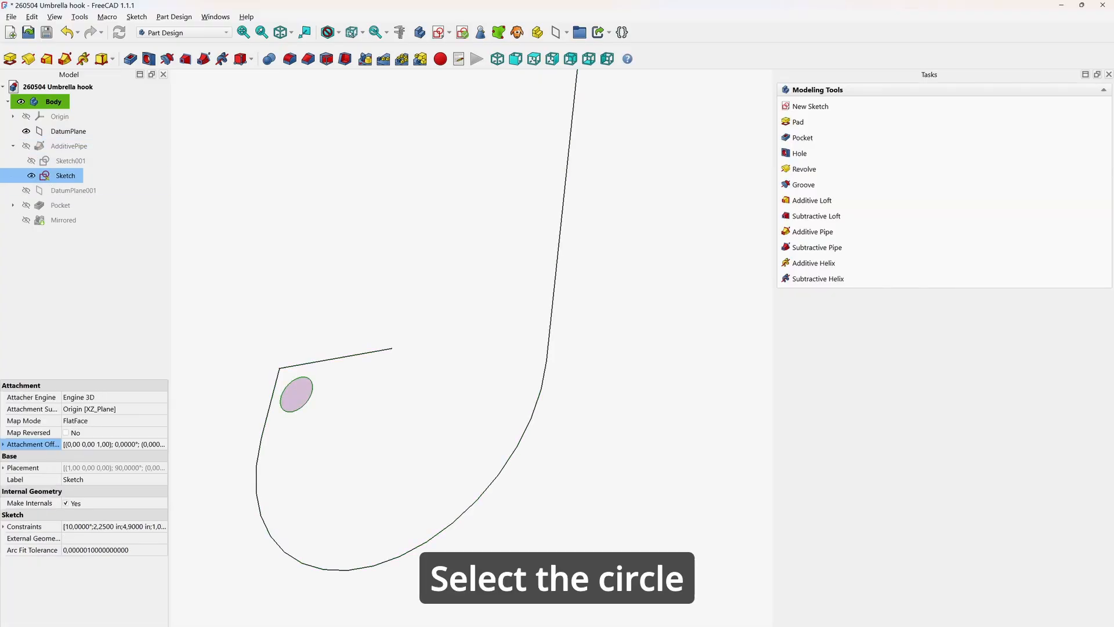
left_click(313, 388)
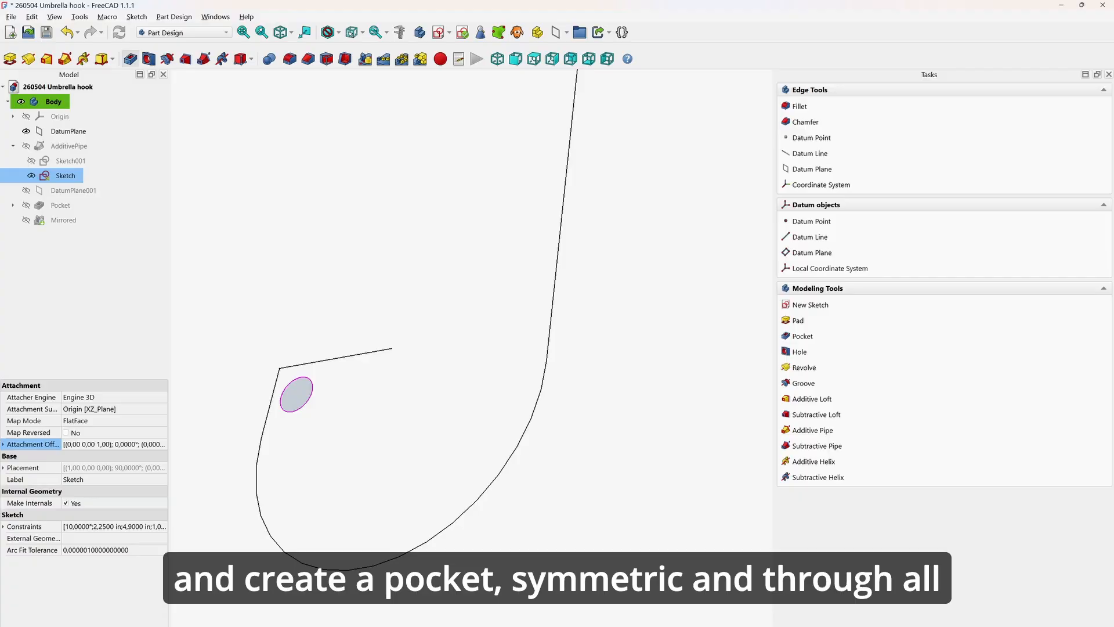
left_click(130, 59)
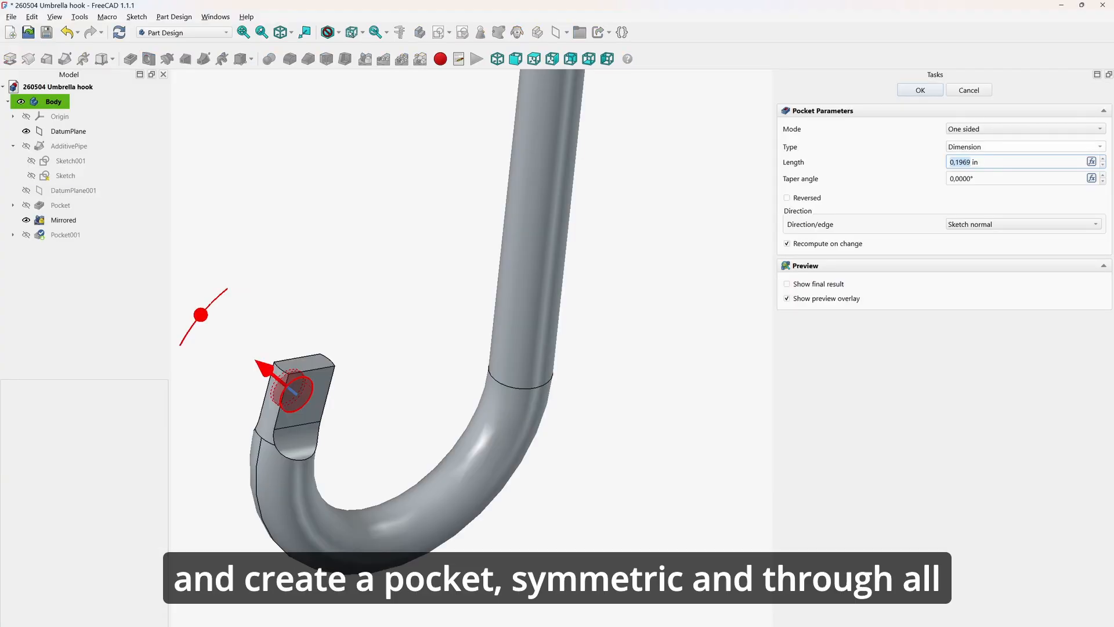
left_click(1024, 146)
left_click(1024, 128)
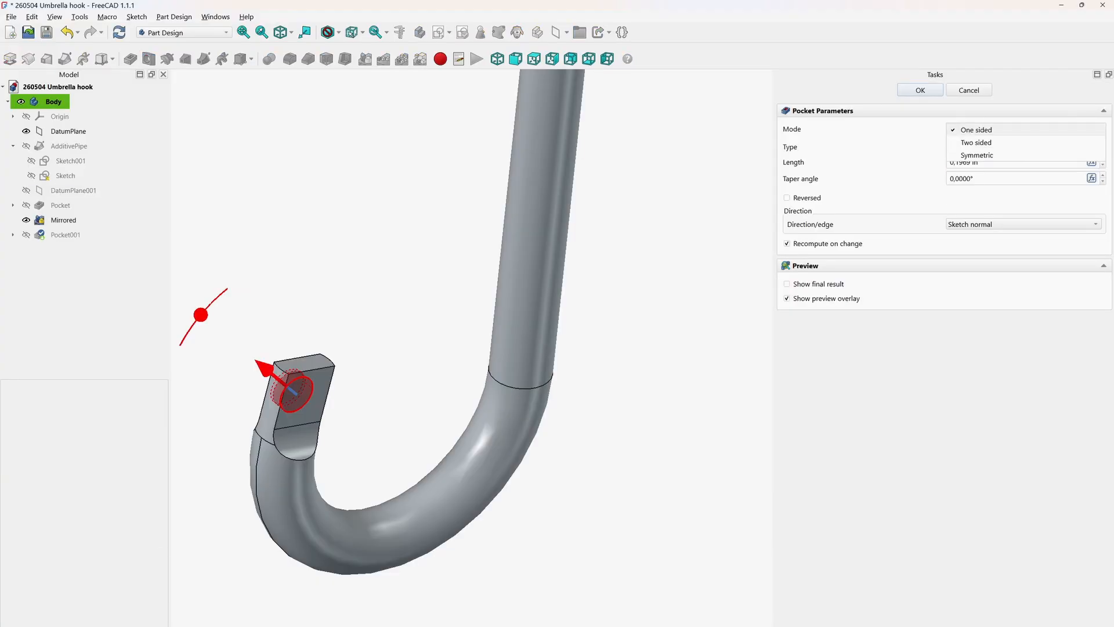
left_click(978, 155)
left_click(1024, 147)
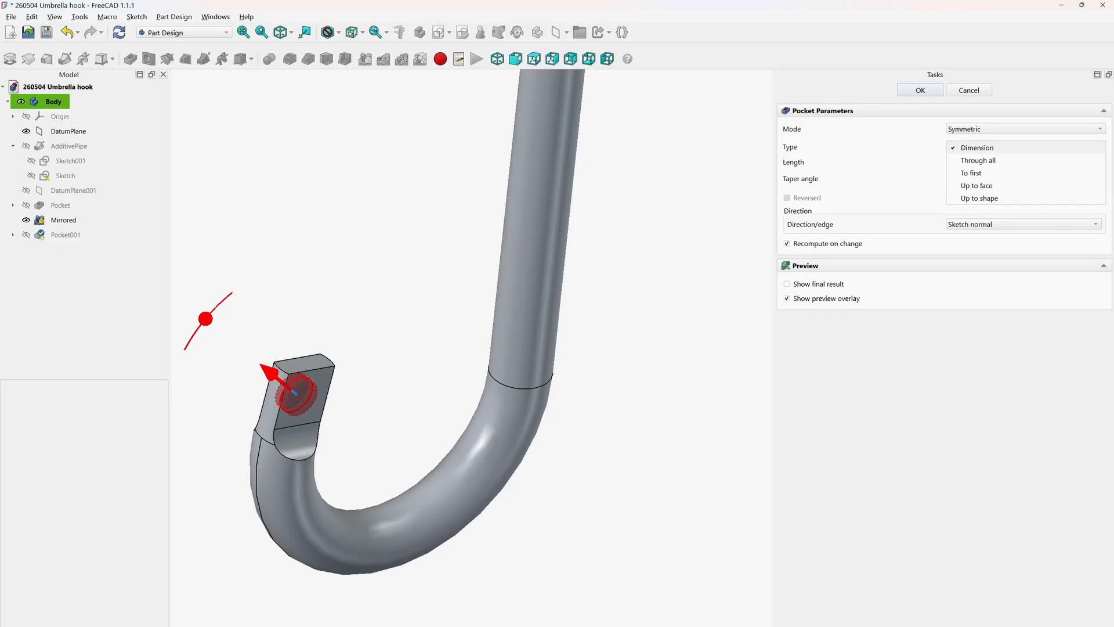
left_click(978, 160)
left_click(920, 89)
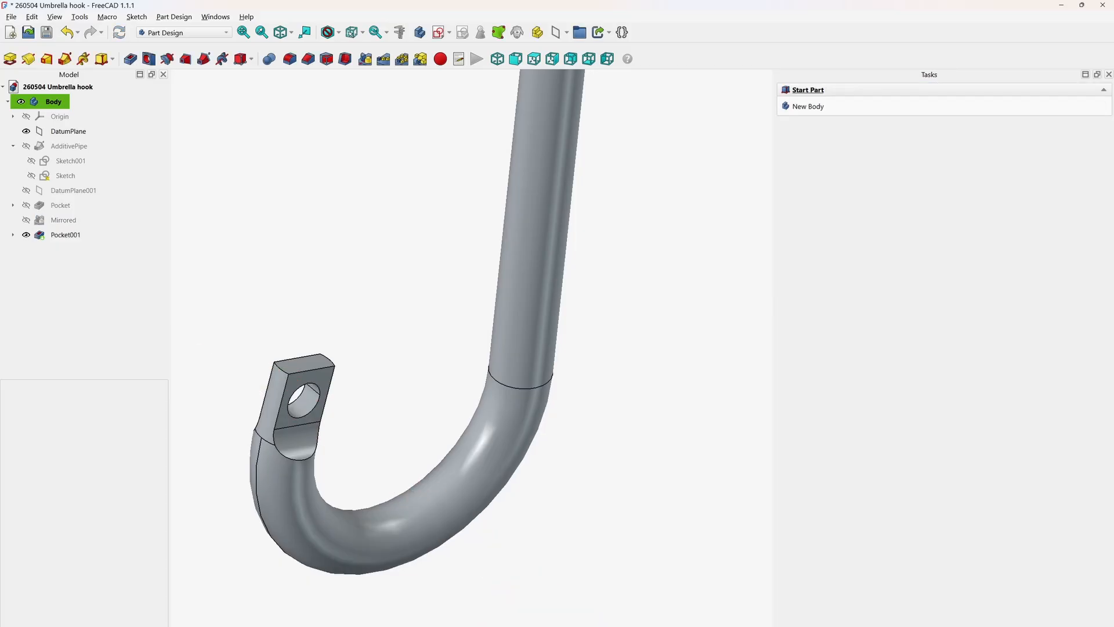
Hide the datum plane at the straight shaft's end
scroll(383, 239, "down", 1)
scroll(287, 351, "down", 1)
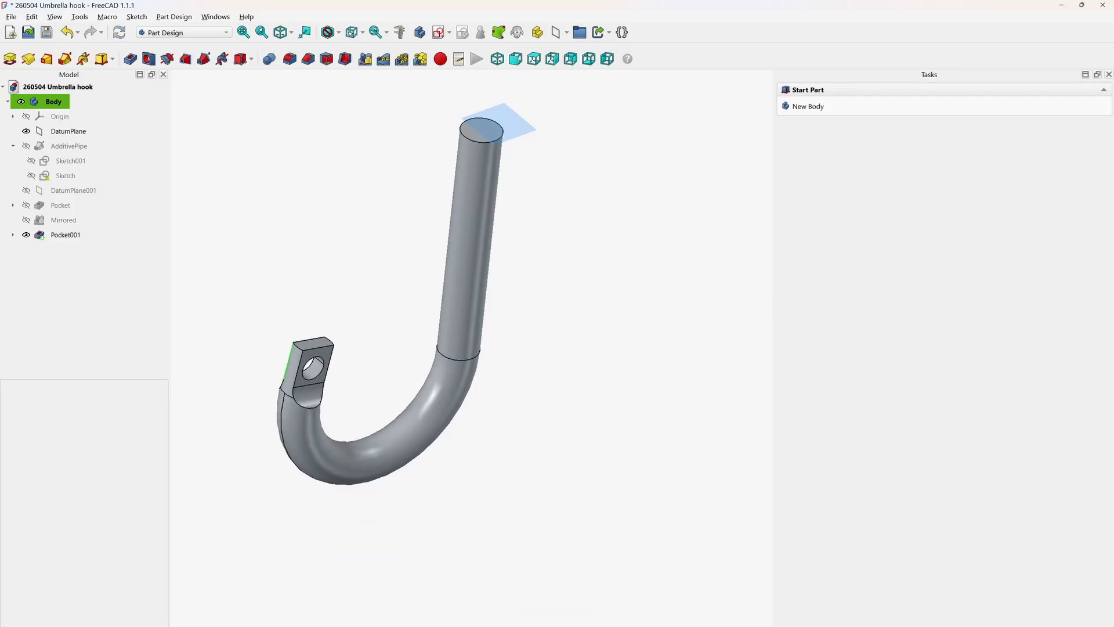
left_click(514, 119)
key("space")
Create a hole in the shaft's end face with no drill angle, 4.55 in deep and 0.3 in in diameter
left_click(482, 131)
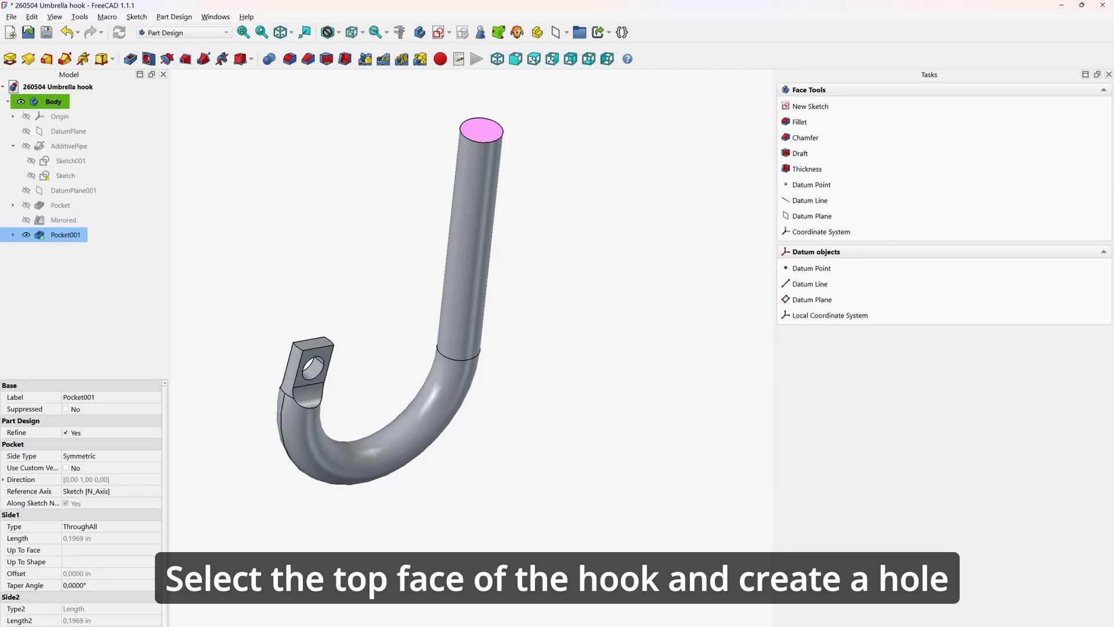
left_click(148, 58)
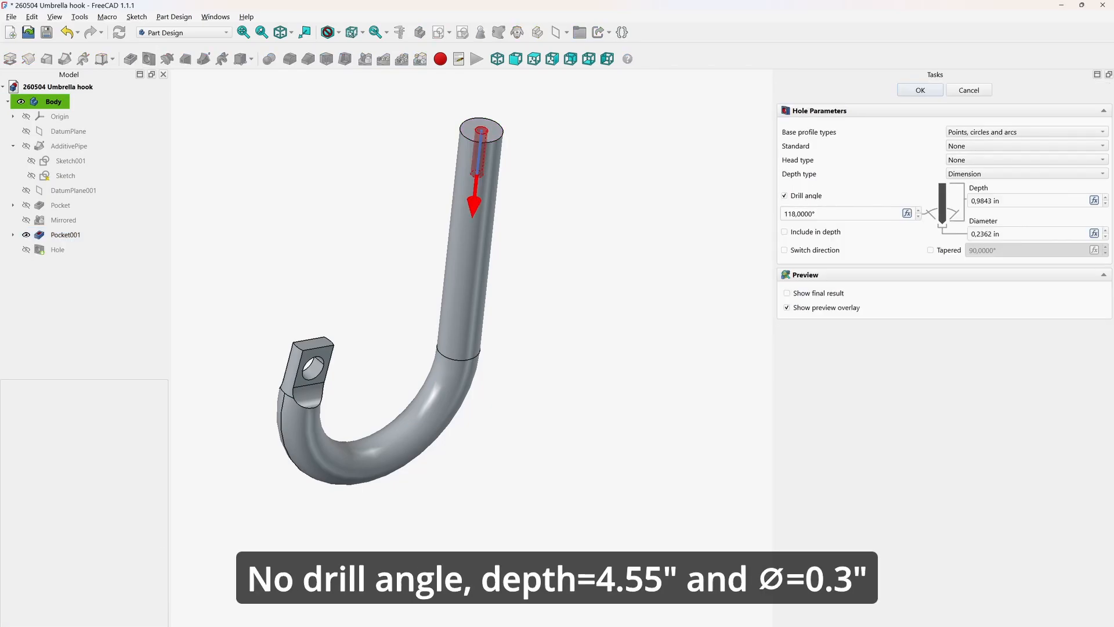
left_click(784, 196)
left_click(1027, 201)
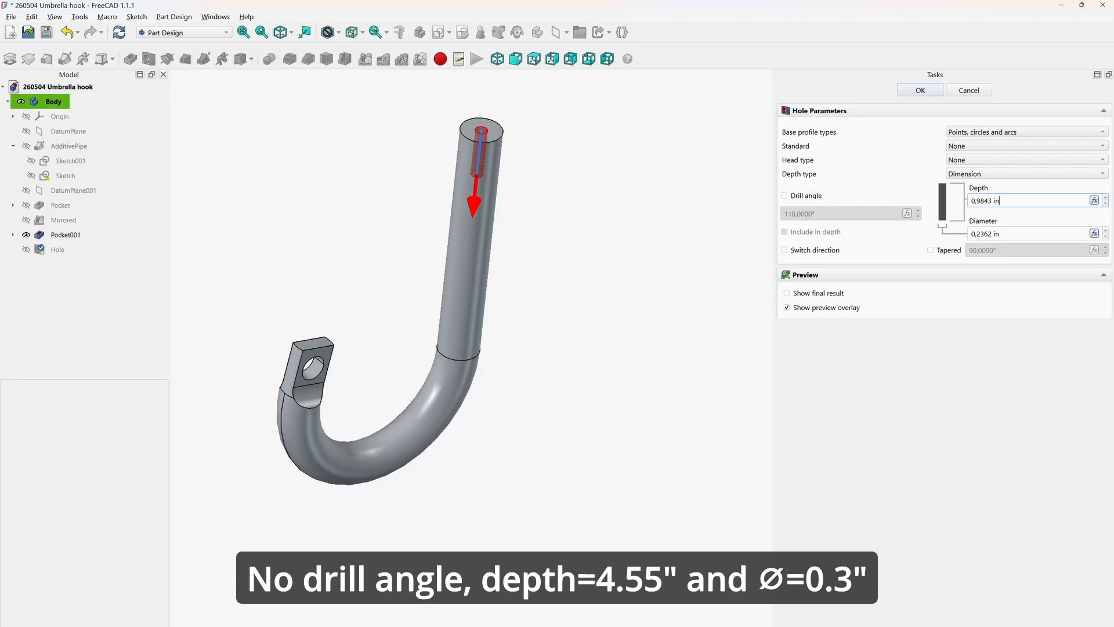
left_click_drag(1003, 201, 970, 201)
type("4")
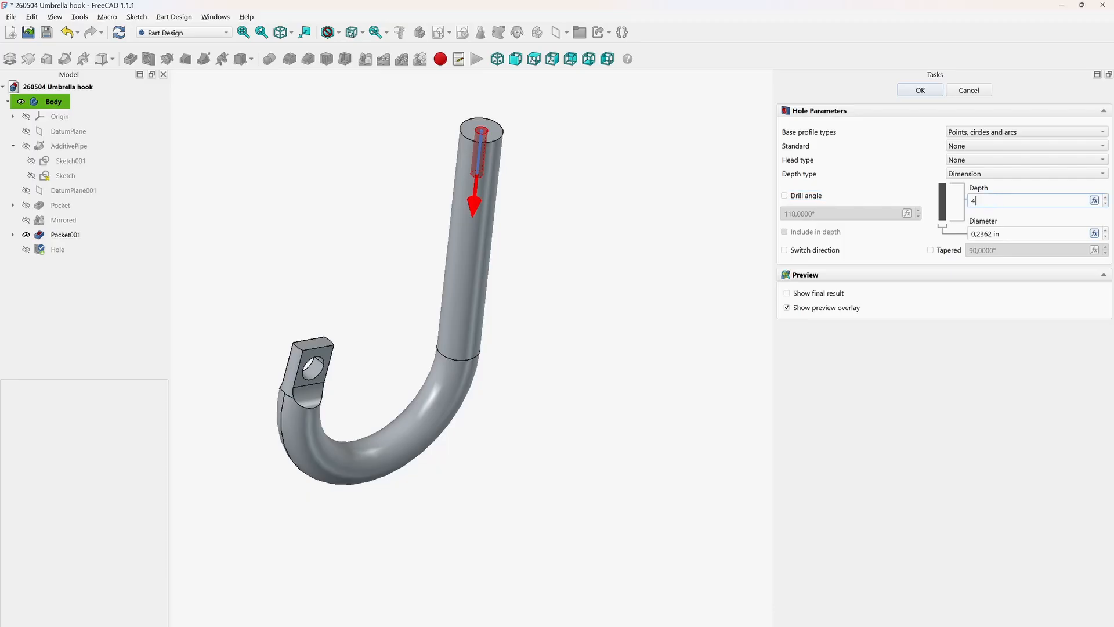
type(".55")
key("Tab")
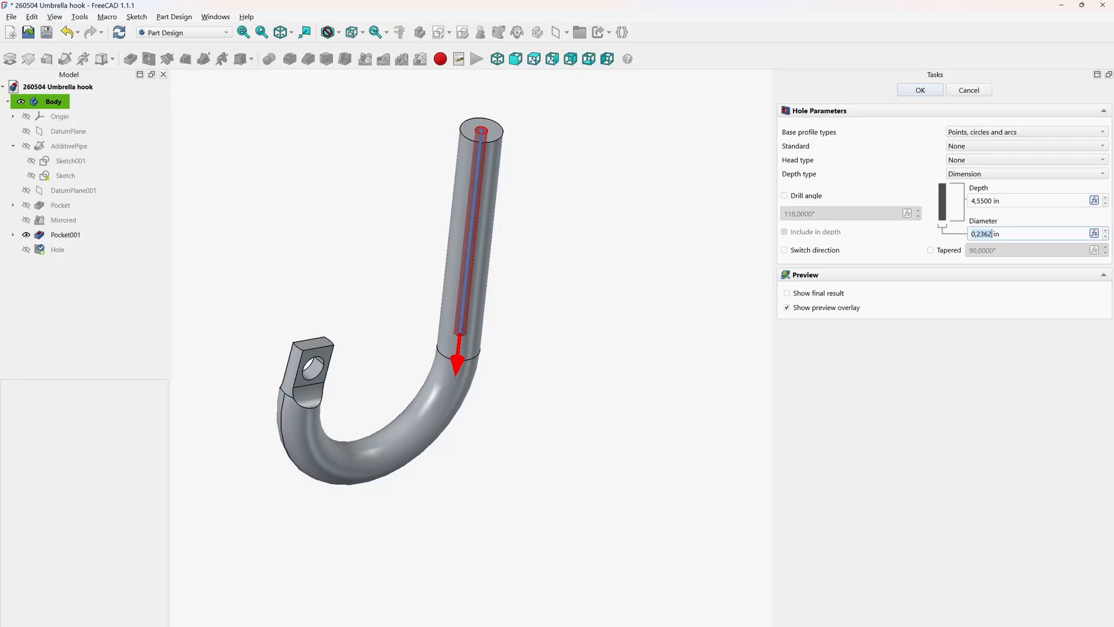
type("0.3")
key("Return")
scroll(253, 342, "up", 1)
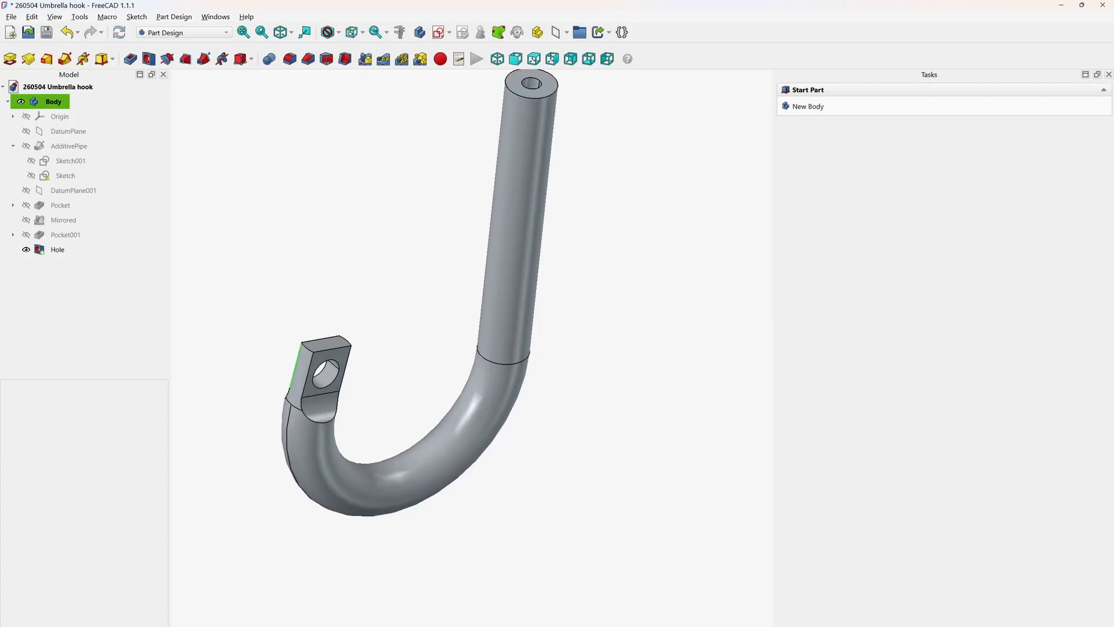
left_click(307, 349)
left_click(350, 345, "ctrl")
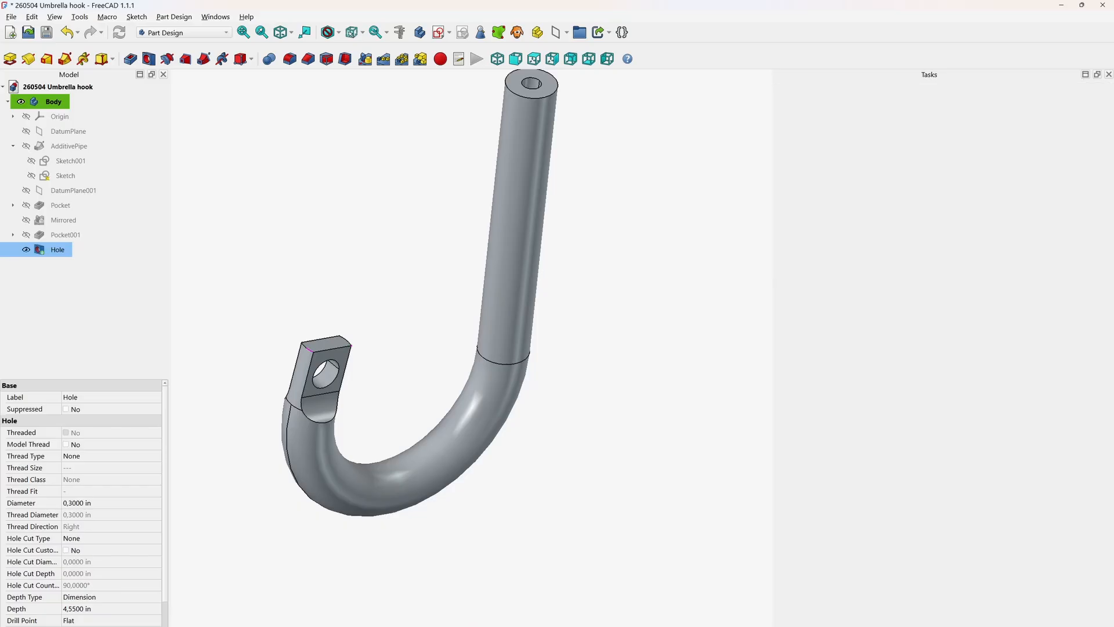
scroll(361, 339, "up", 3)
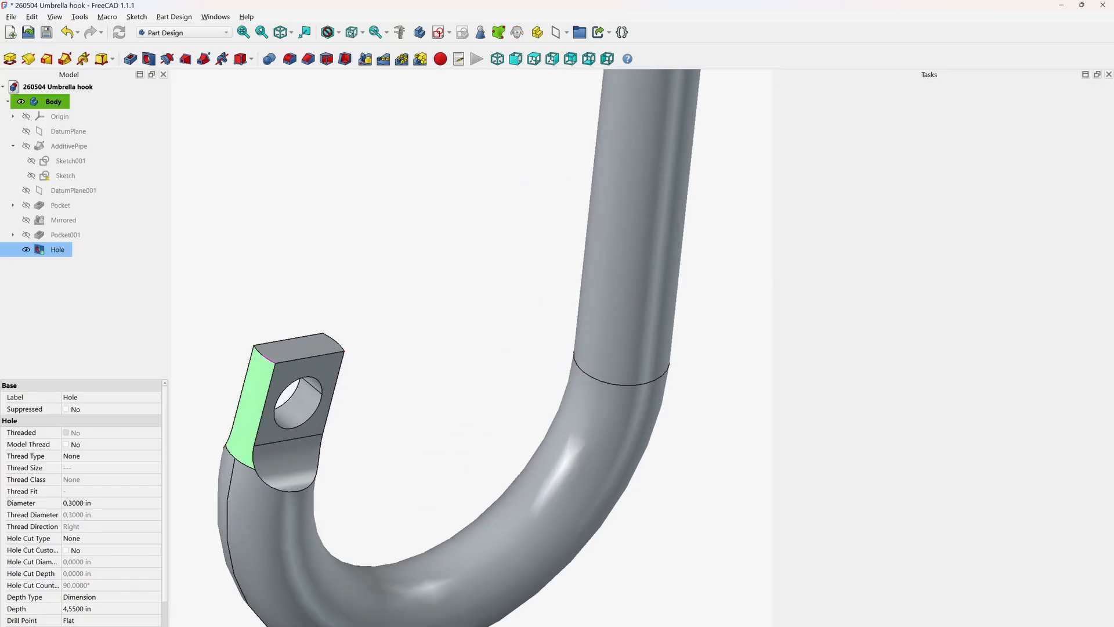
left_click(58, 250)
left_click(377, 348)
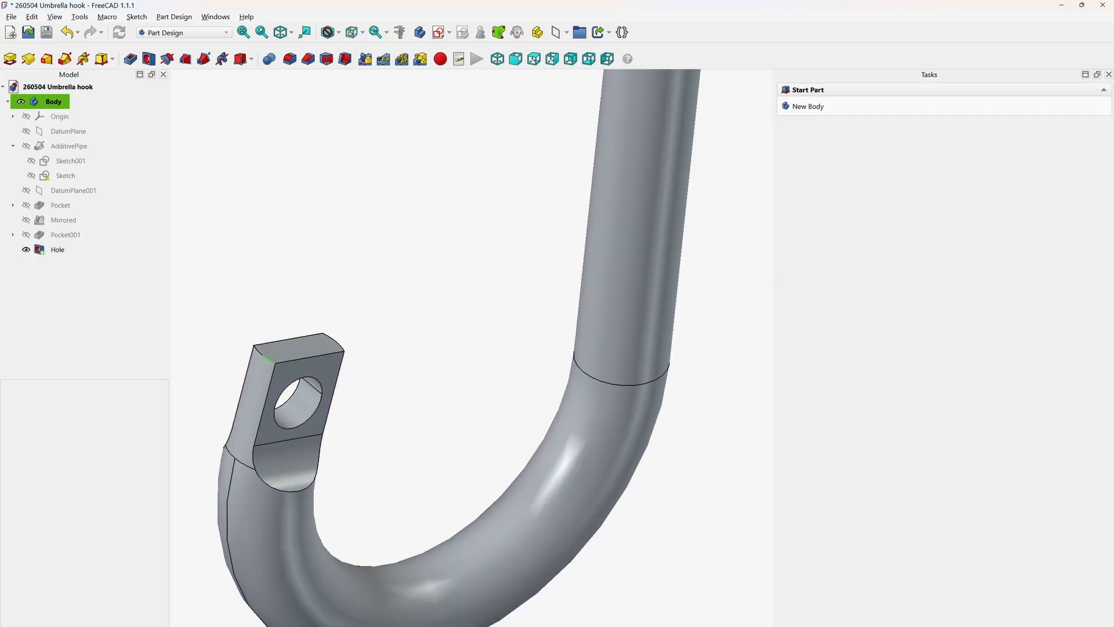
Fillet the two short curved edges at the end of the hook tip with a 0.1875 in radius
left_click(265, 356)
left_click(338, 343, "ctrl")
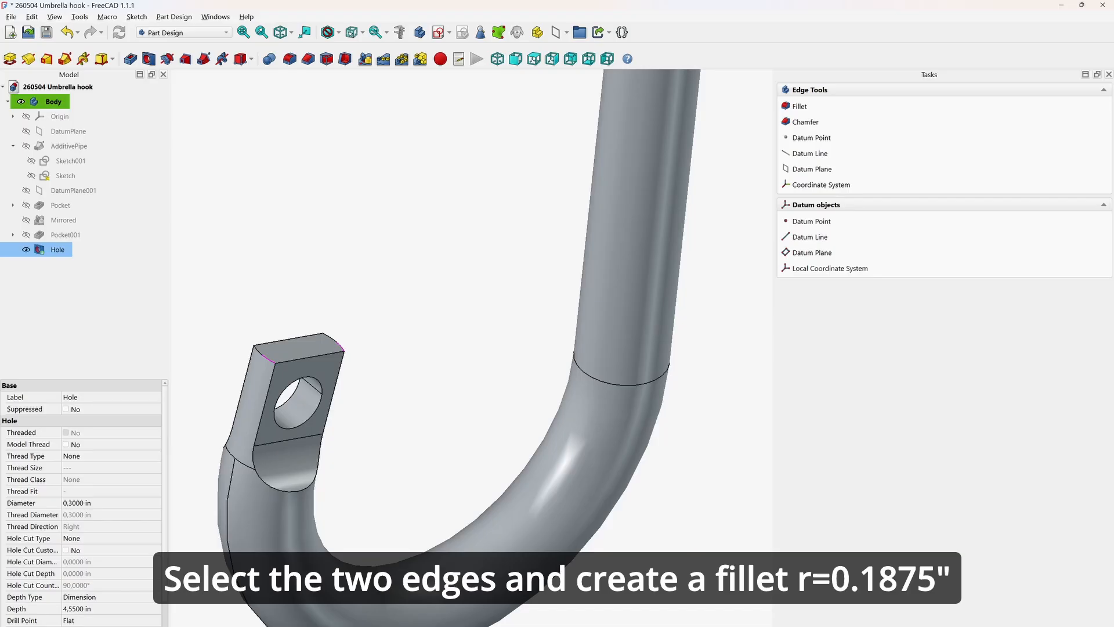
left_click(290, 58)
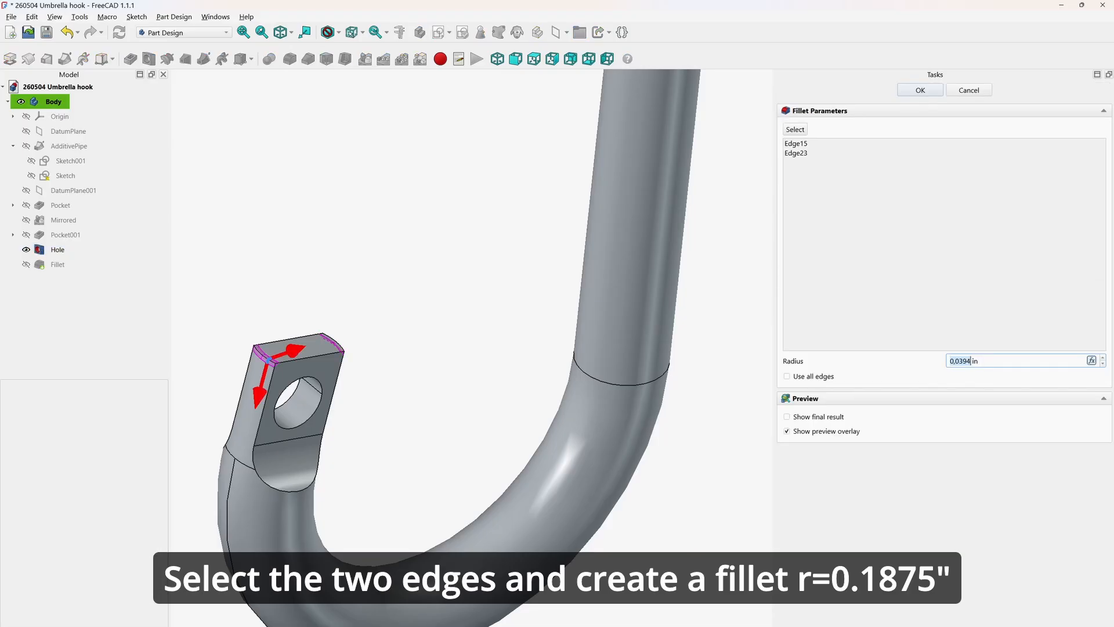
type("0.1")
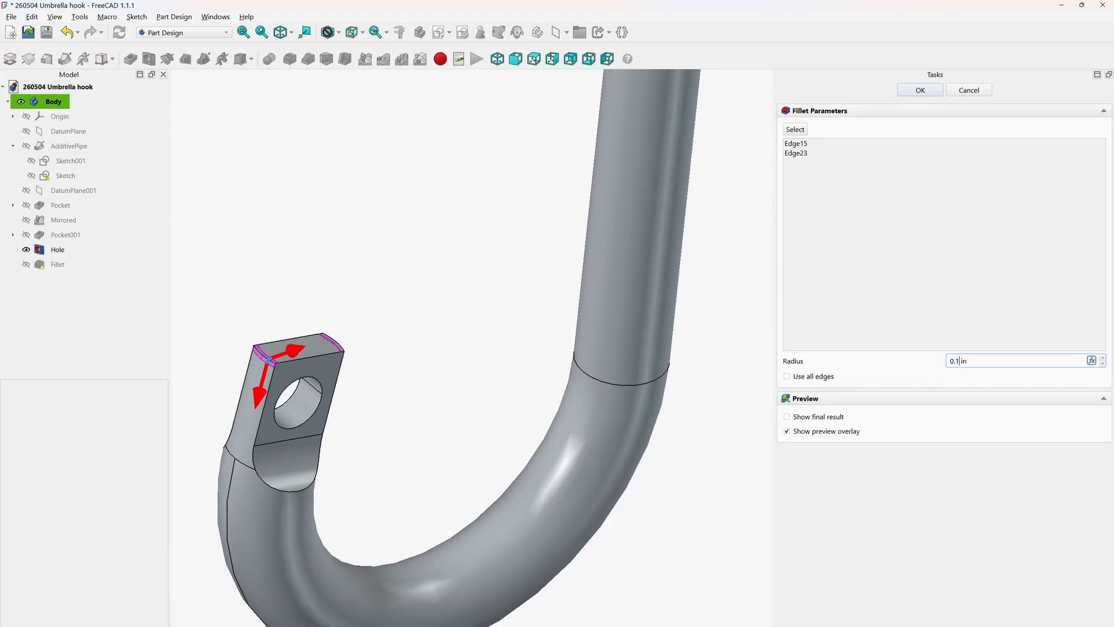
type("875")
key("Return")
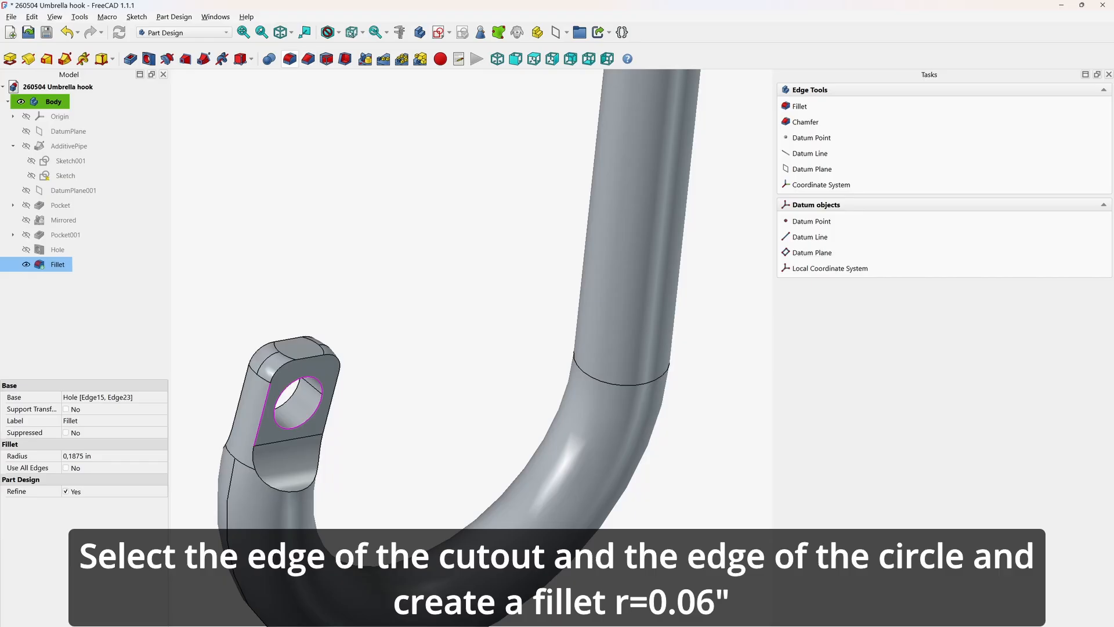
Fillet the cutout's outline edge and the hole's rim on the hook tip with a 1/16 in radius
left_click(289, 58)
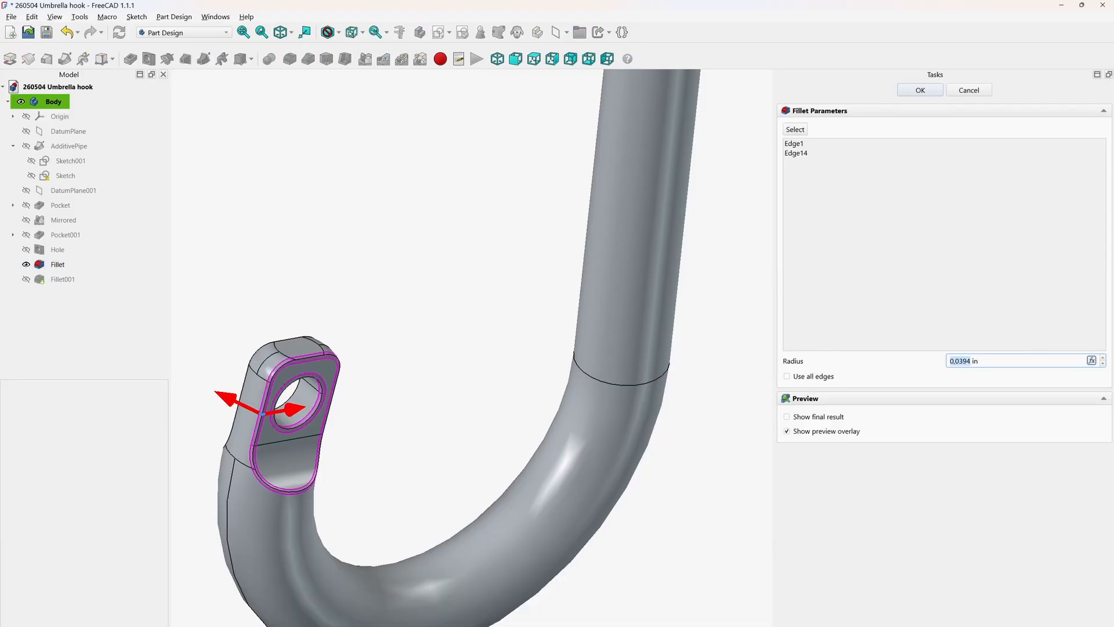
left_click_drag(988, 361, 949, 361)
type("1/16")
key("Return")
Mirror the fillet on the cutout outline and hole rim across the base XZ plane to the hook tip's other side
left_click(63, 279)
left_click(365, 59)
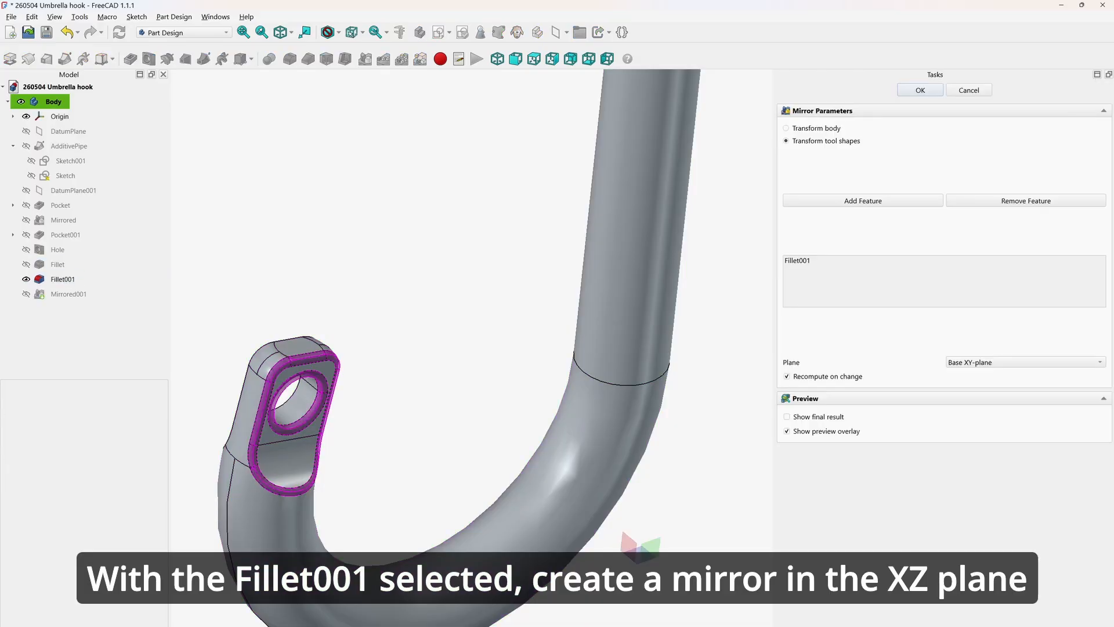
left_click(1026, 362)
left_click(1009, 391)
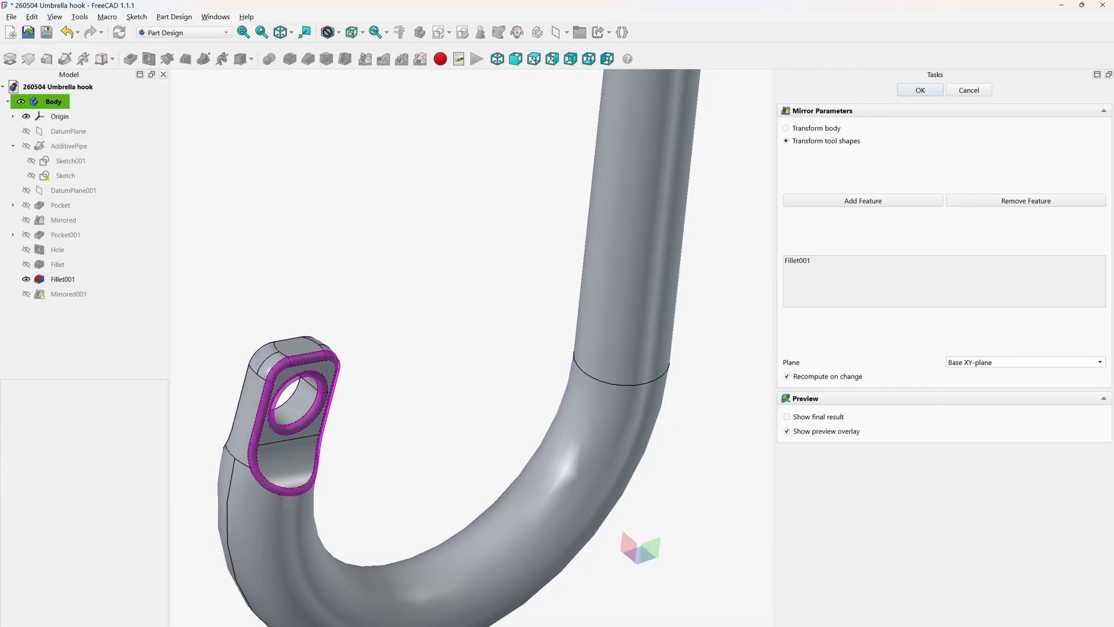
left_click(920, 90)
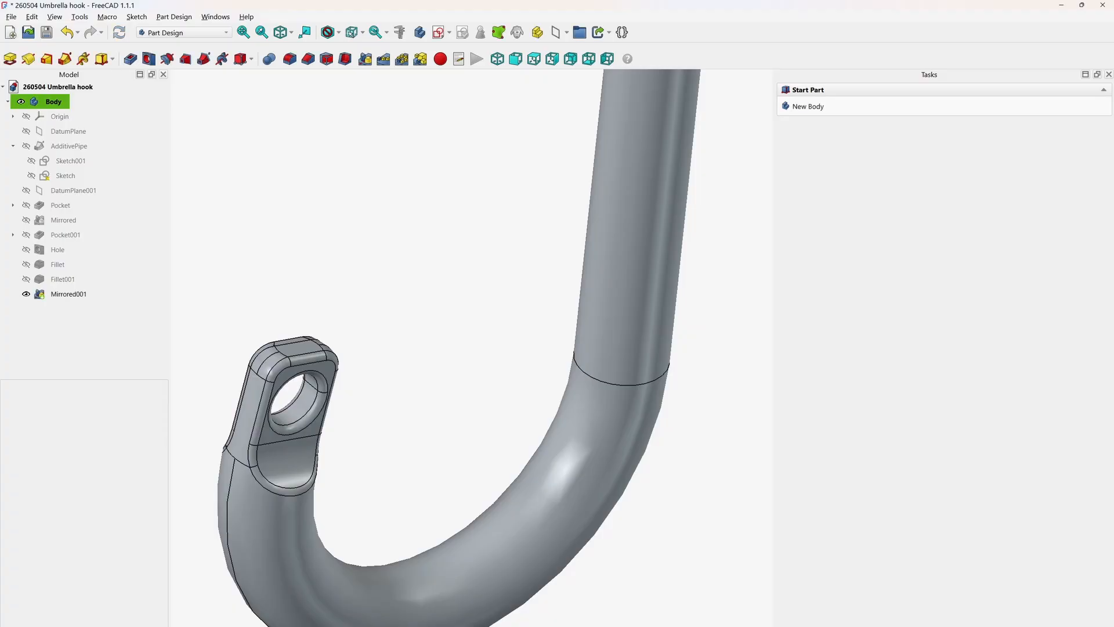
Fillet the outer circular edge of the straight shaft's end face with a 0.06 in radius
scroll(553, 212, "down", 6)
scroll(628, 84, "up", 4)
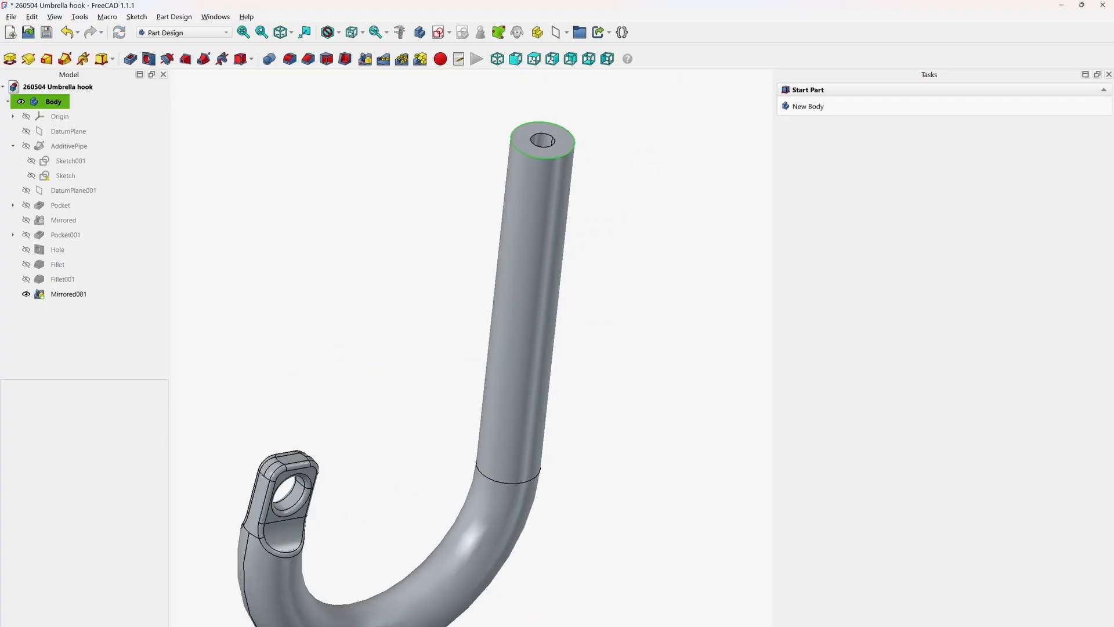
left_click(565, 128)
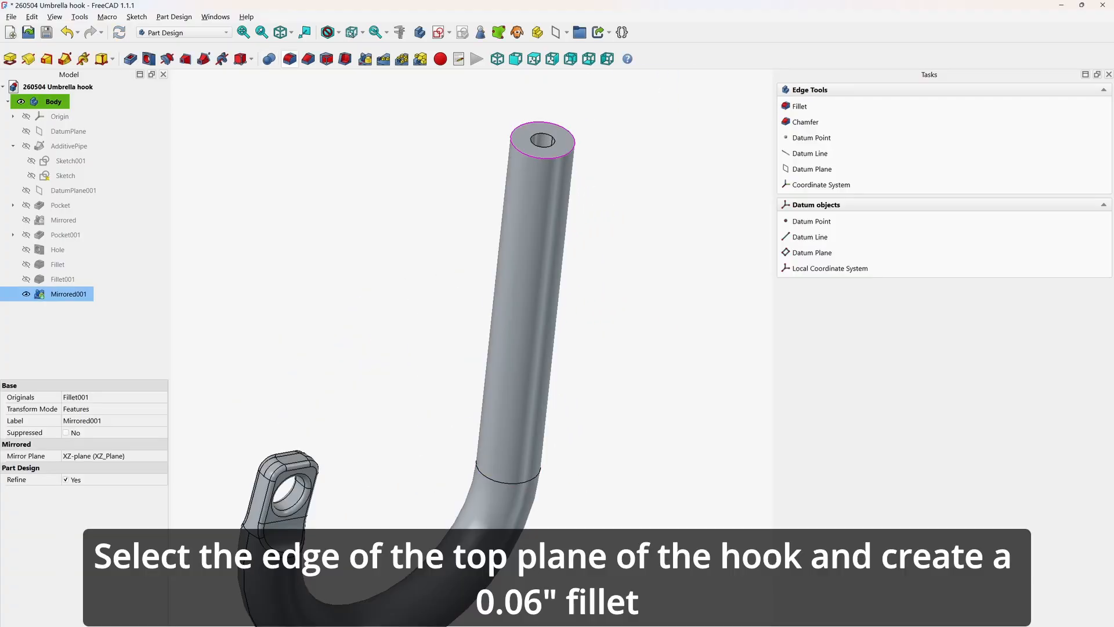
left_click(289, 58)
type("0")
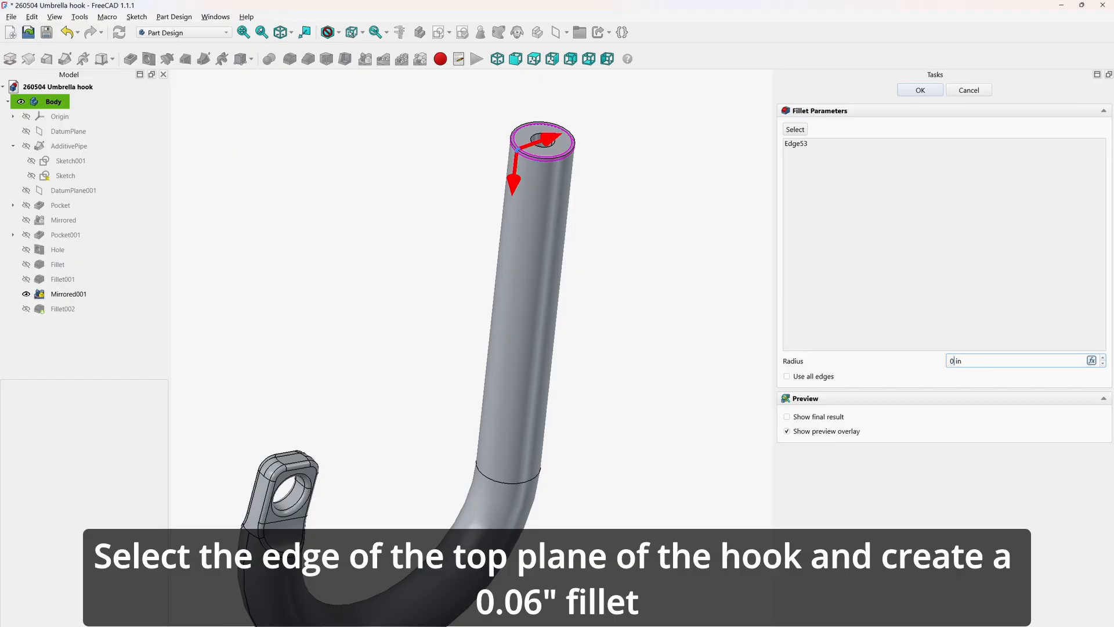
type(".06")
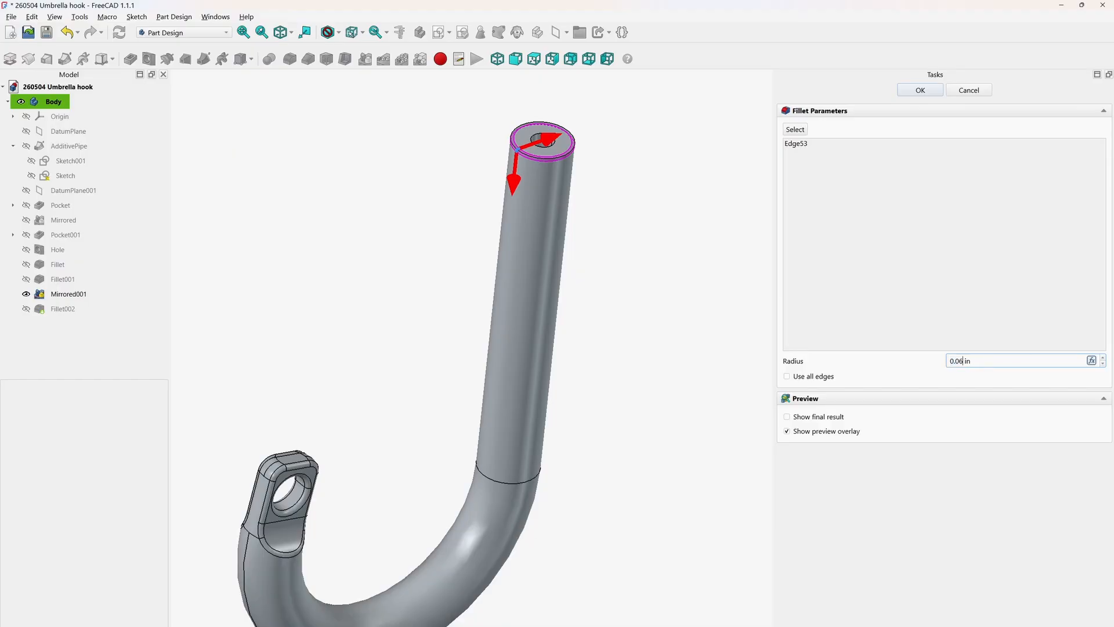
key("Return")
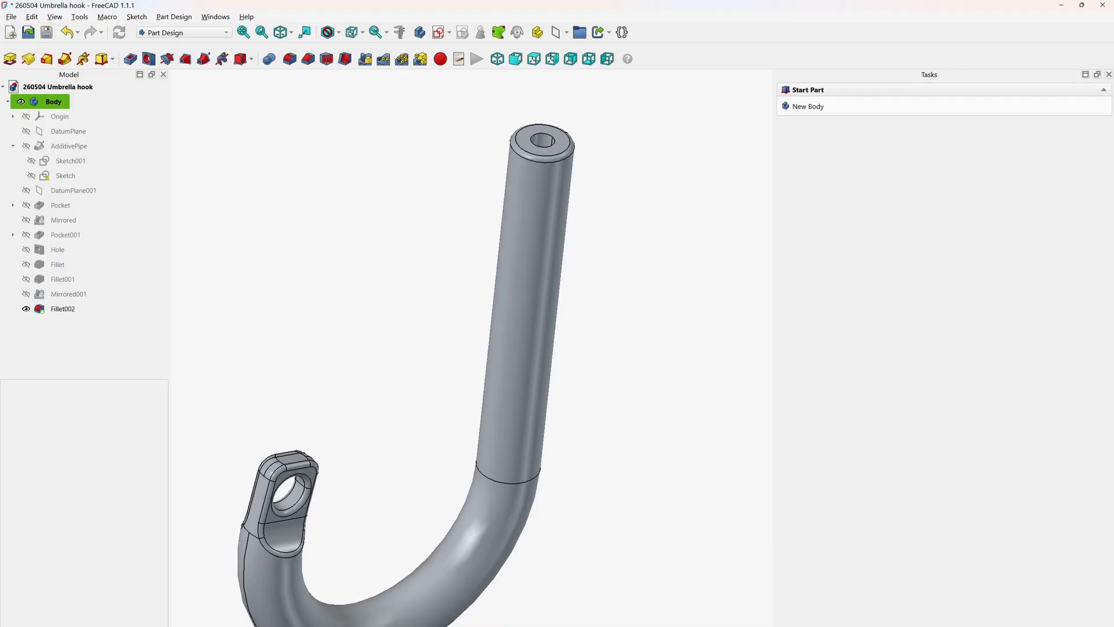
Assign the TTT_ABS user material to the body
scroll(734, 322, "down", 1)
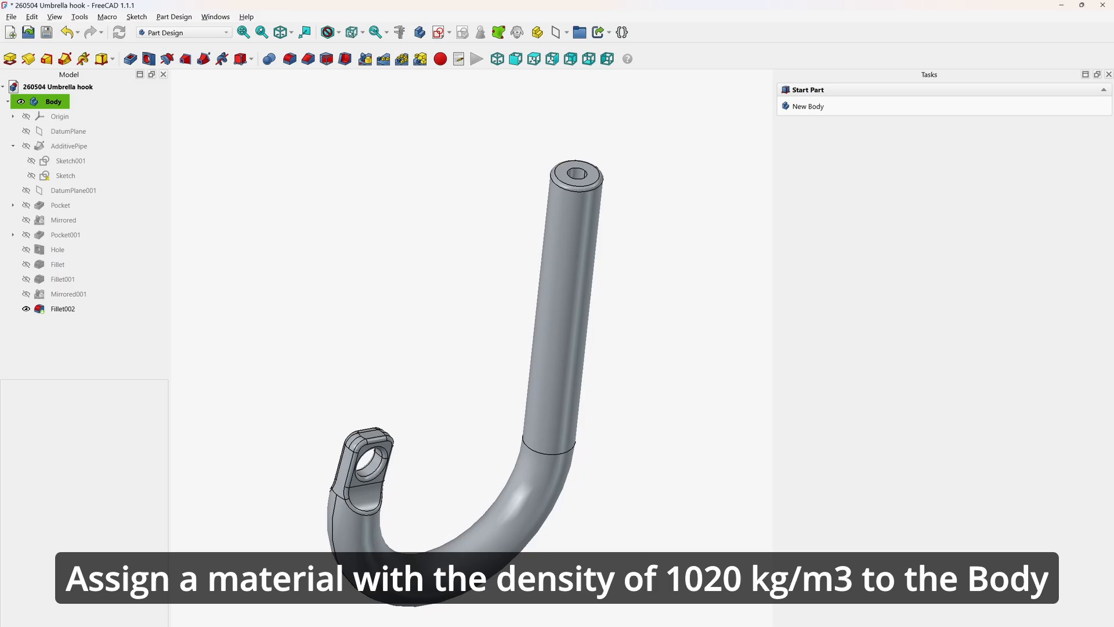
left_click(53, 102)
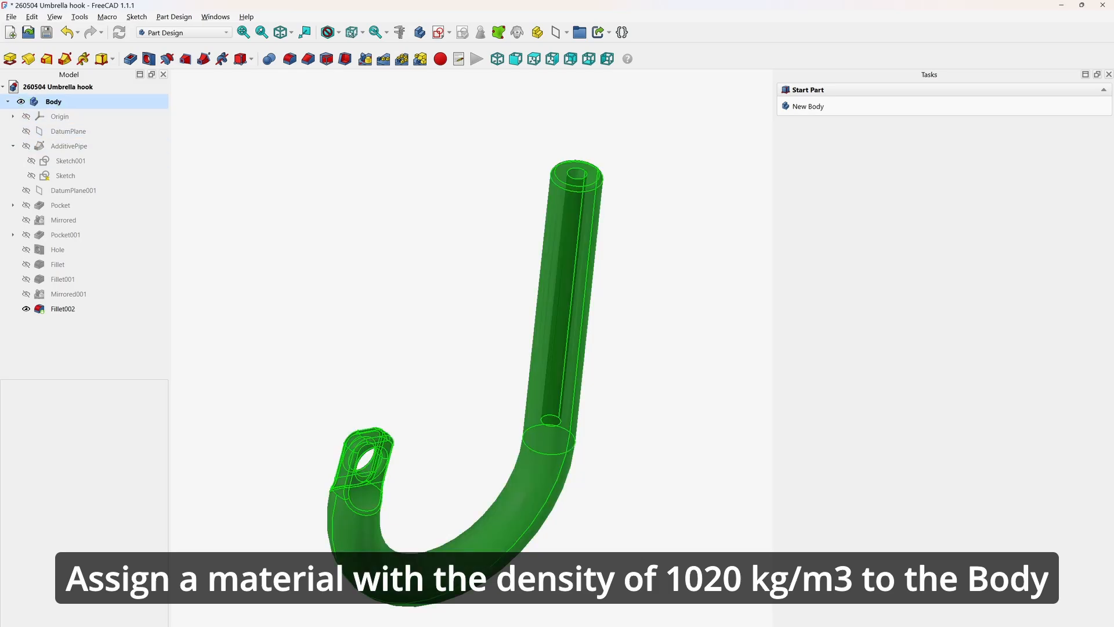
right_click(49, 103)
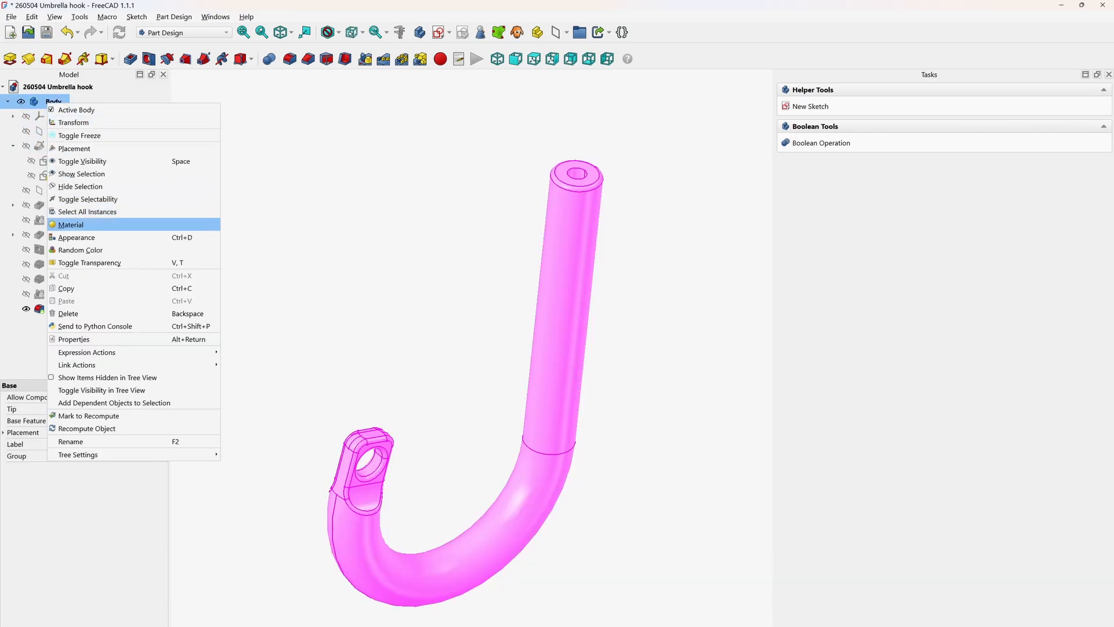
left_click(71, 224)
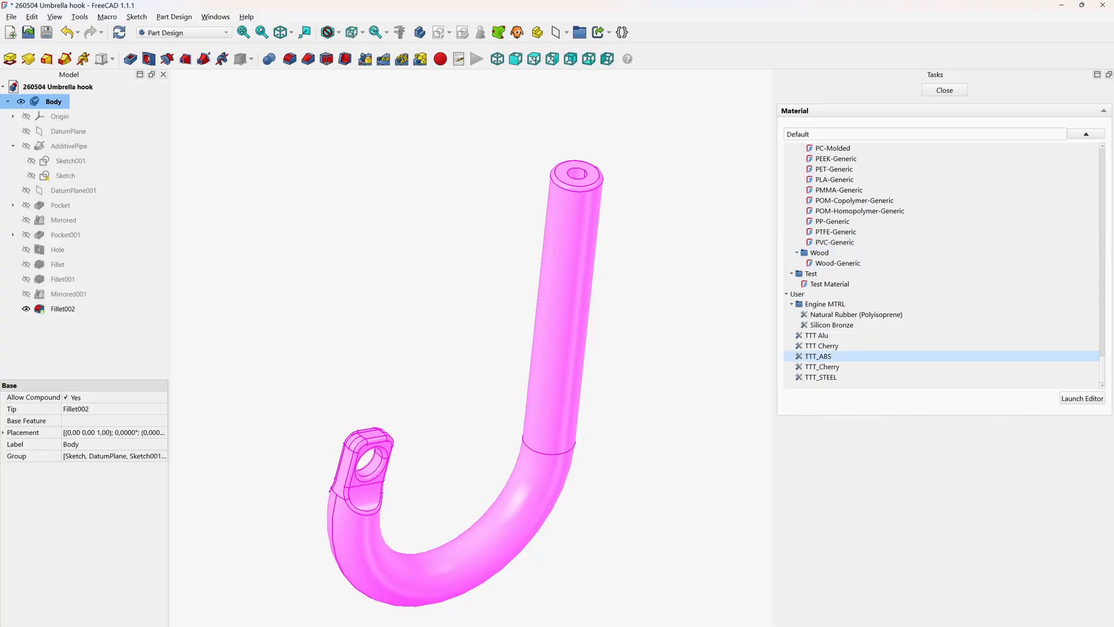
left_click(819, 356)
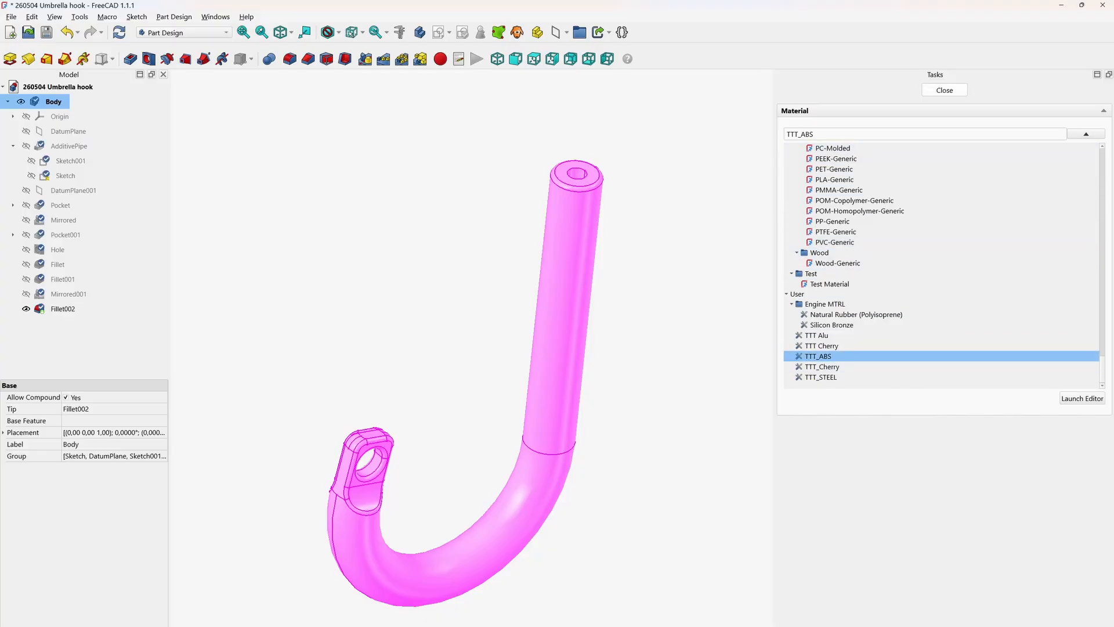
key("Escape")
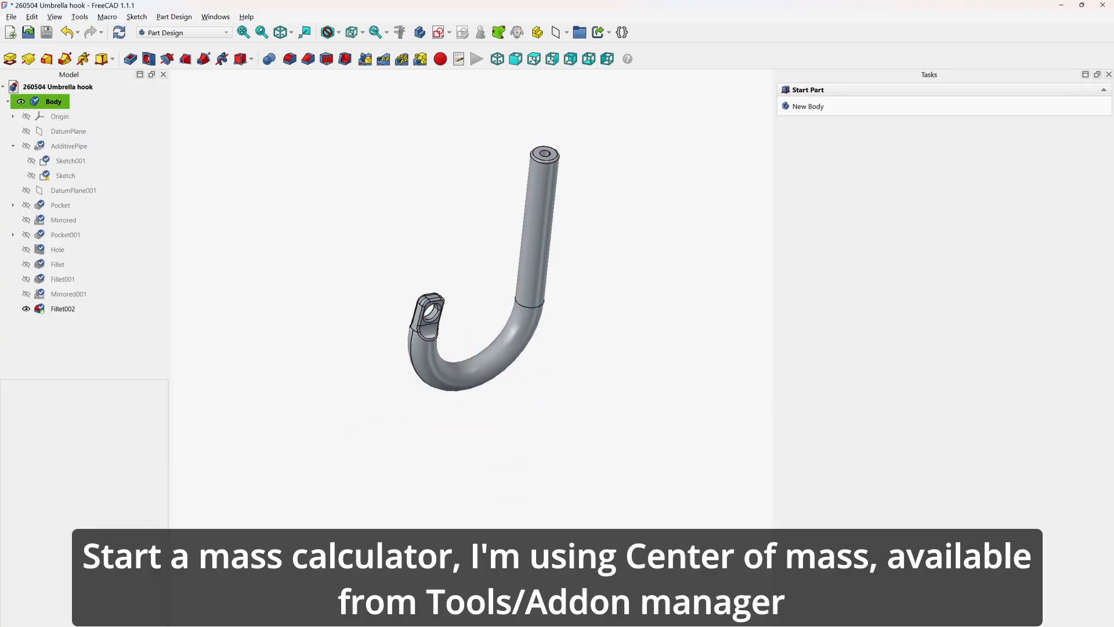
Calculate the body's mass with the CenterOfMass tool, using lb/in³ as the density unit
left_click(53, 102)
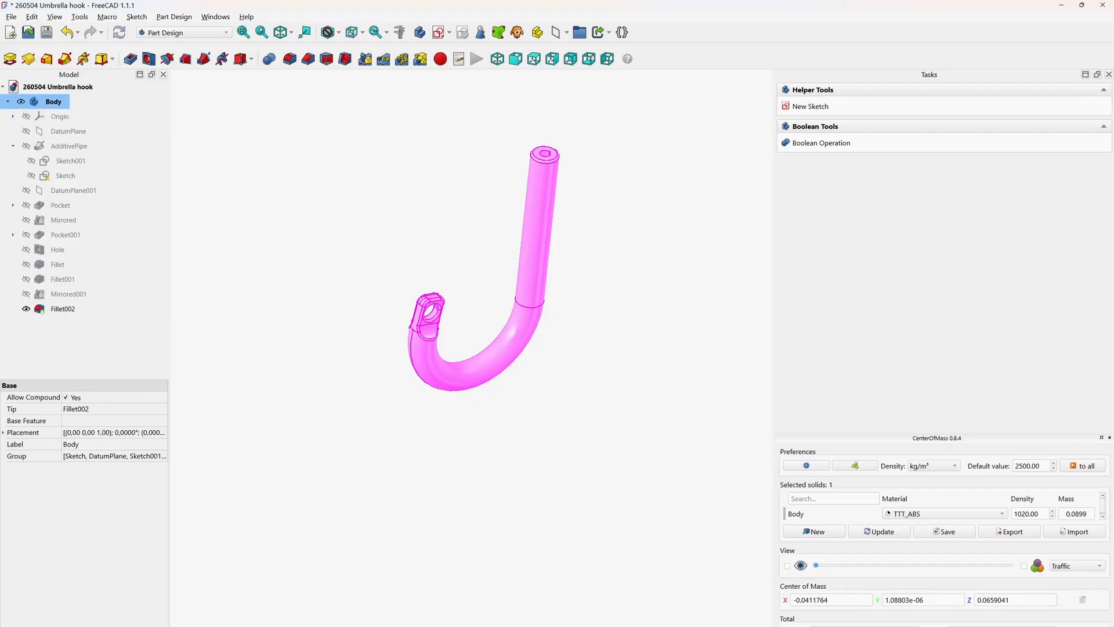
left_click(932, 271)
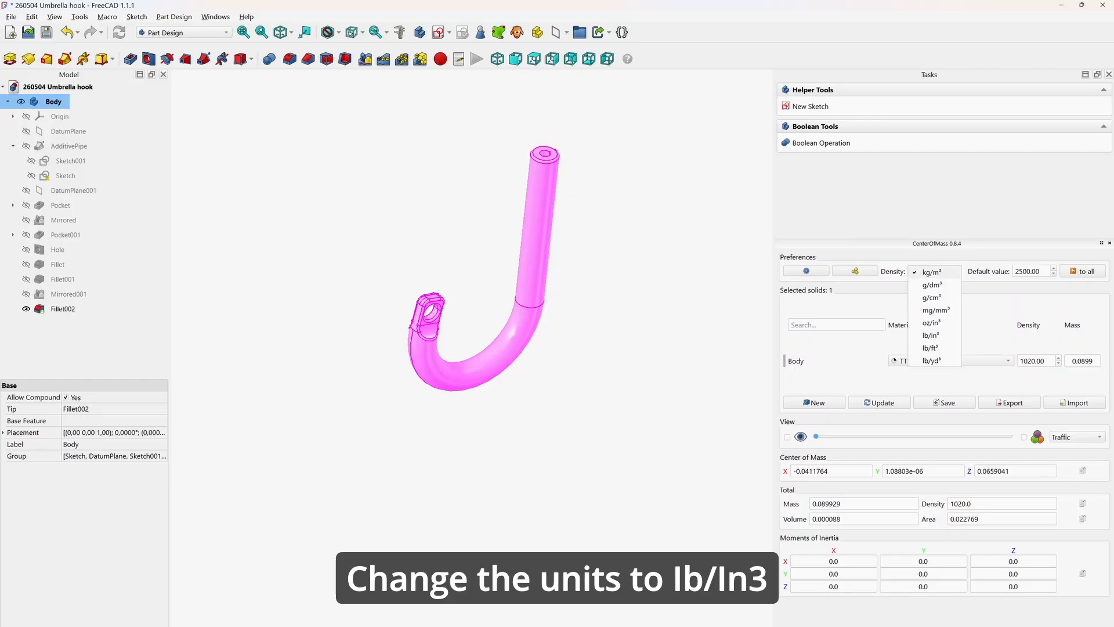
left_click(931, 335)
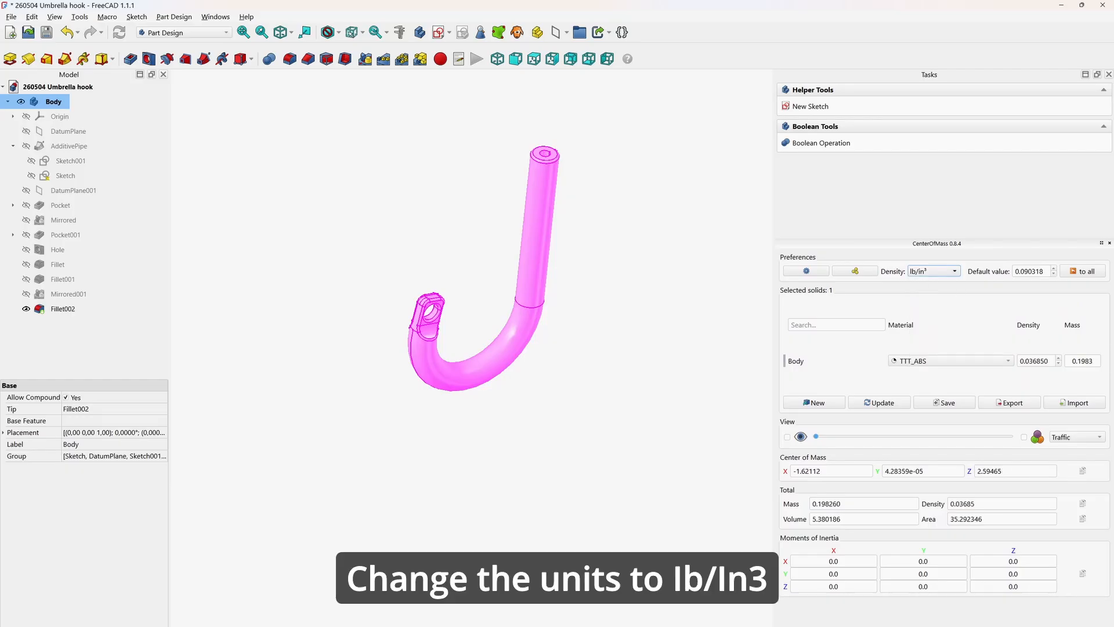
left_click(859, 504)
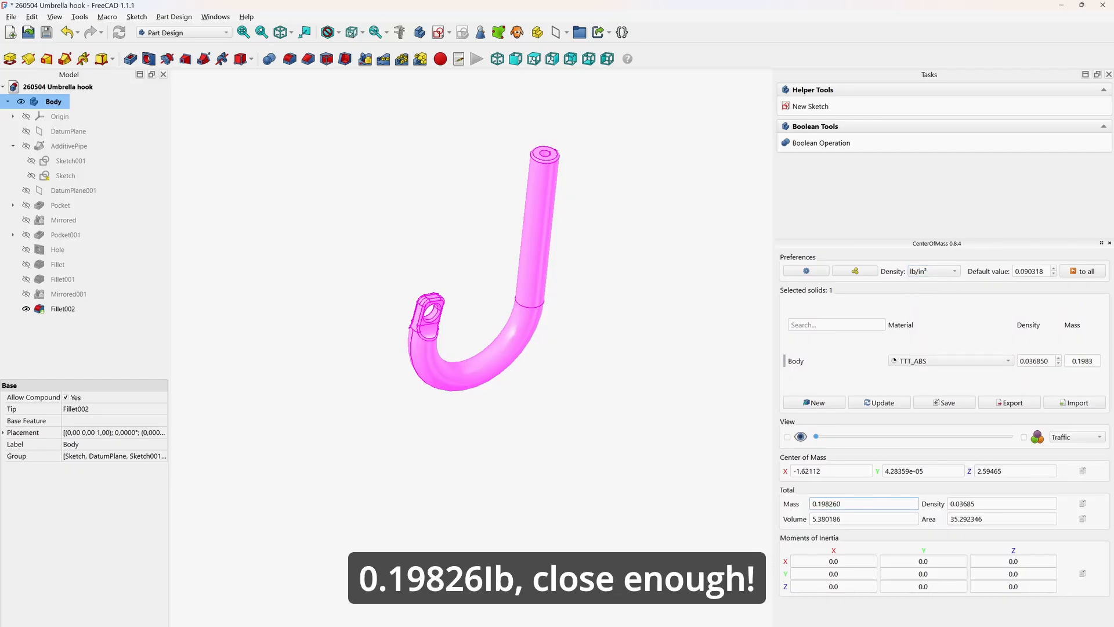
Deselect the body and inspect the finished hook up close in isometric view
left_click(650, 360)
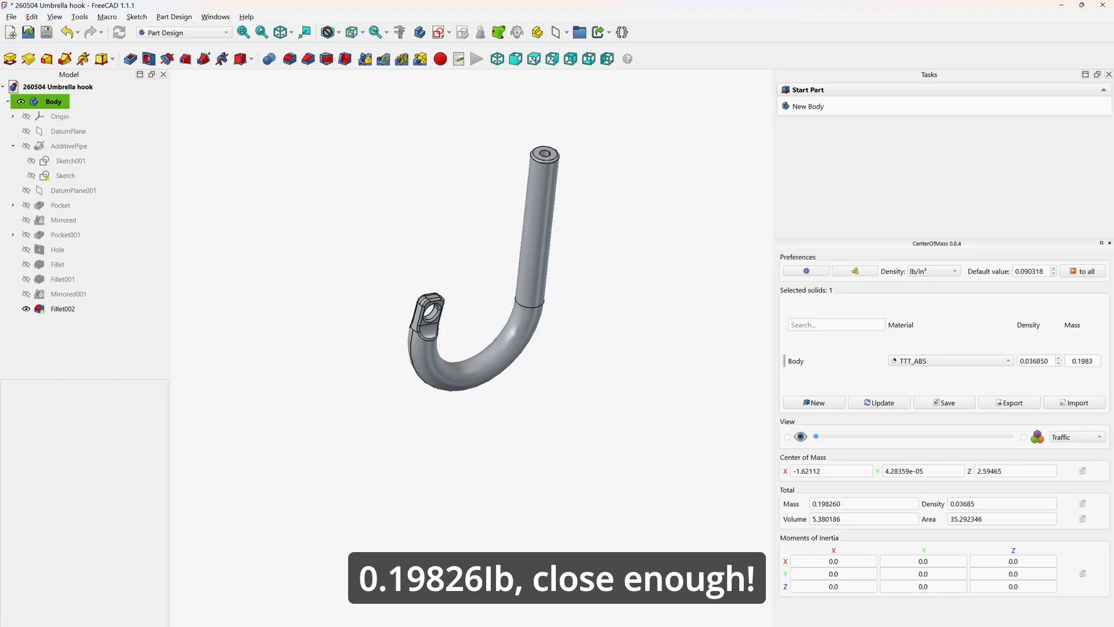
key("0")
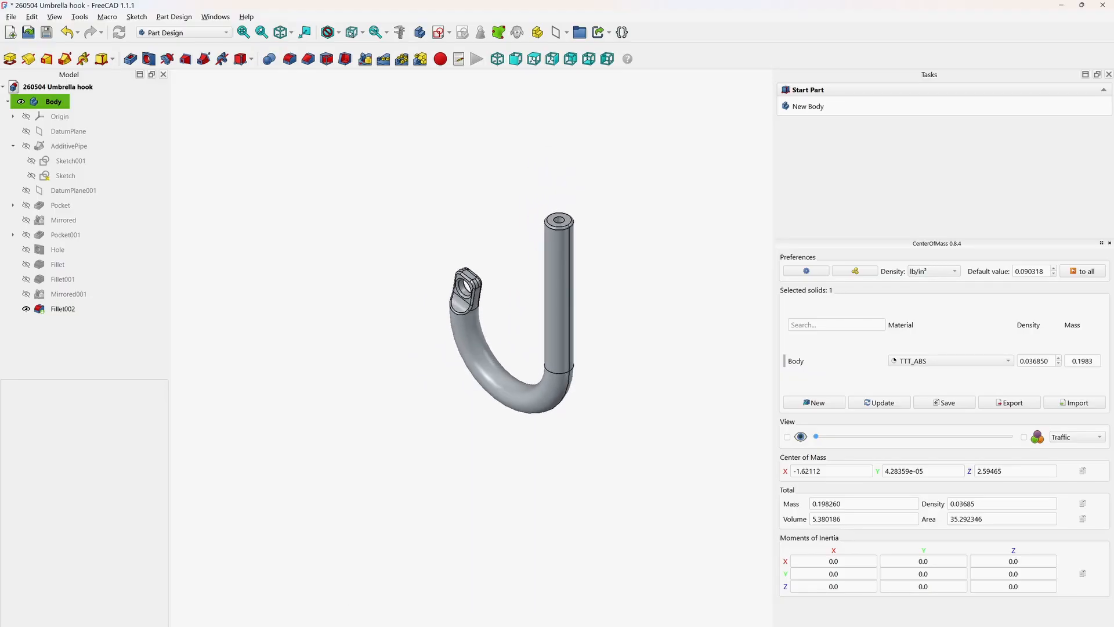
scroll(560, 182, "up", 3)
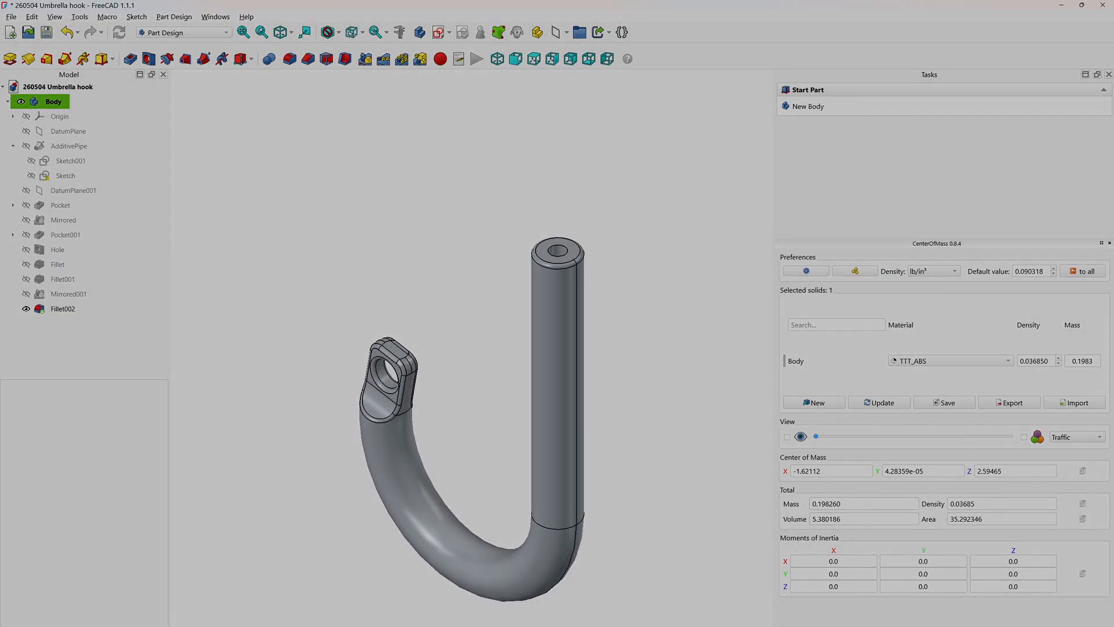